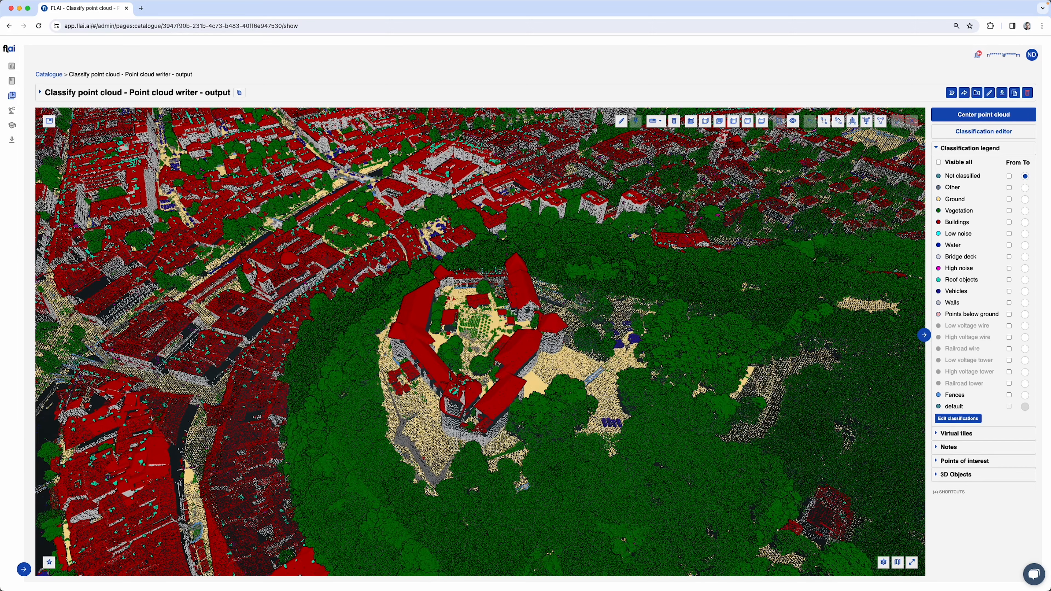
# Inspect the castle hill and the open city square, switching the Other class off and on to compare
pyautogui.moveTo(186, 350); pyautogui.dragTo(327, 332)
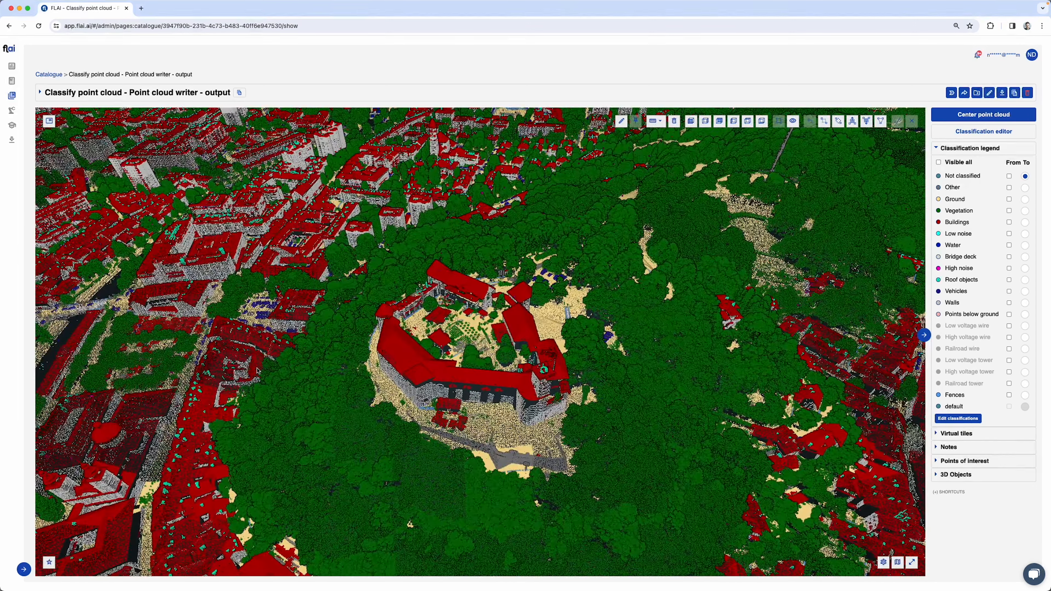
pyautogui.moveTo(327, 333); pyautogui.dragTo(376, 285, button='right')
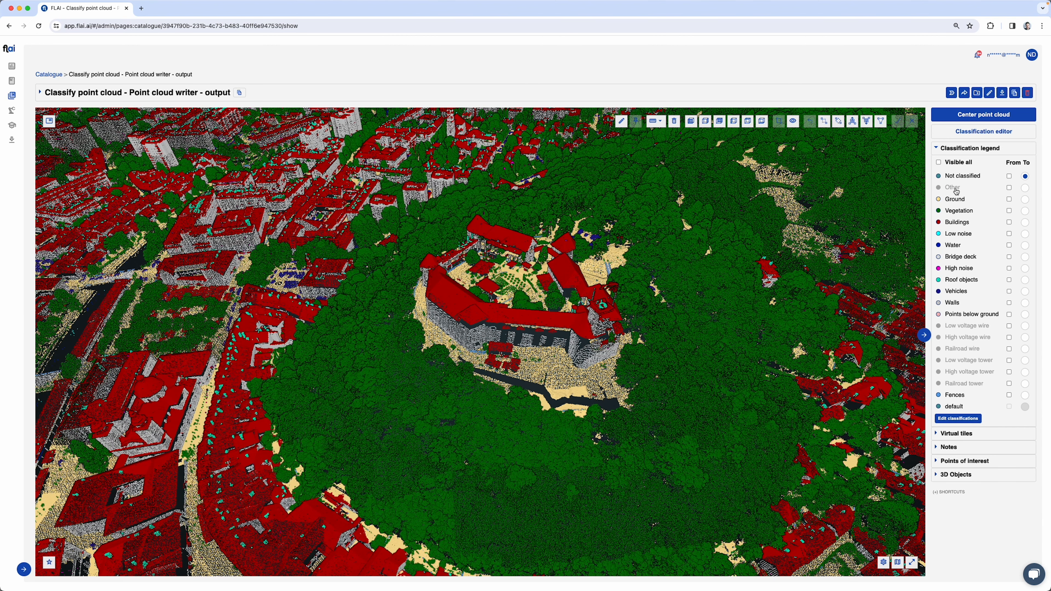
pyautogui.doubleClick(954, 188)
pyautogui.scroll(-10, 694, 356)
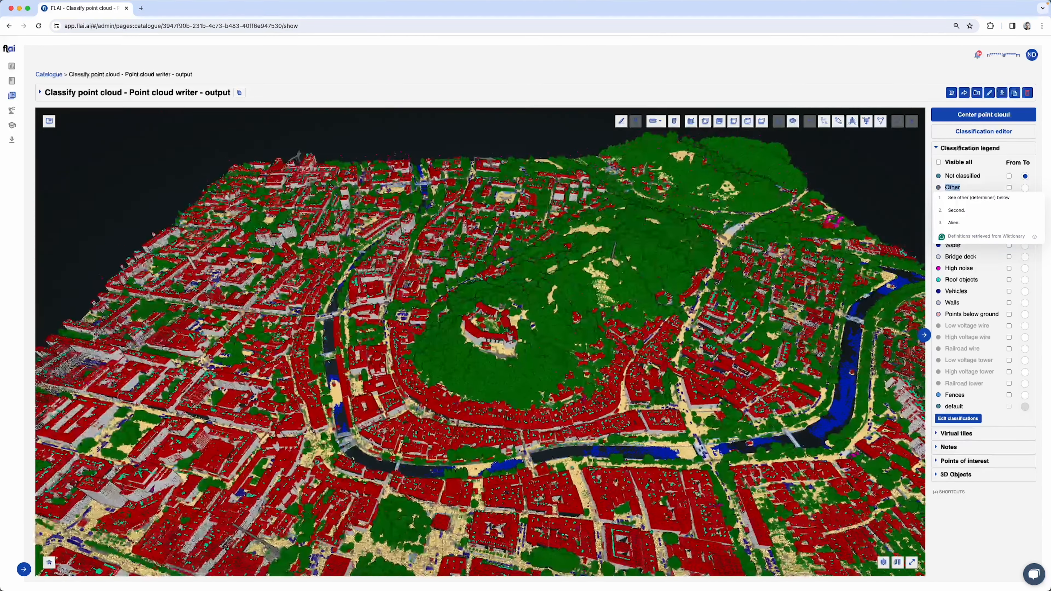
pyautogui.moveTo(311, 427); pyautogui.dragTo(421, 357, button='right')
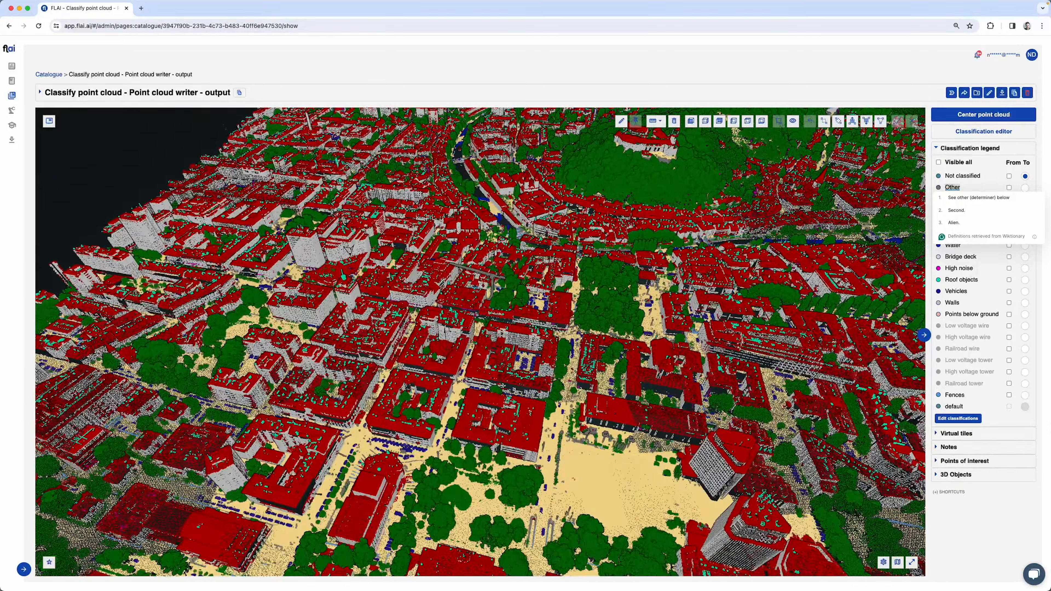
pyautogui.scroll(10, 595, 437)
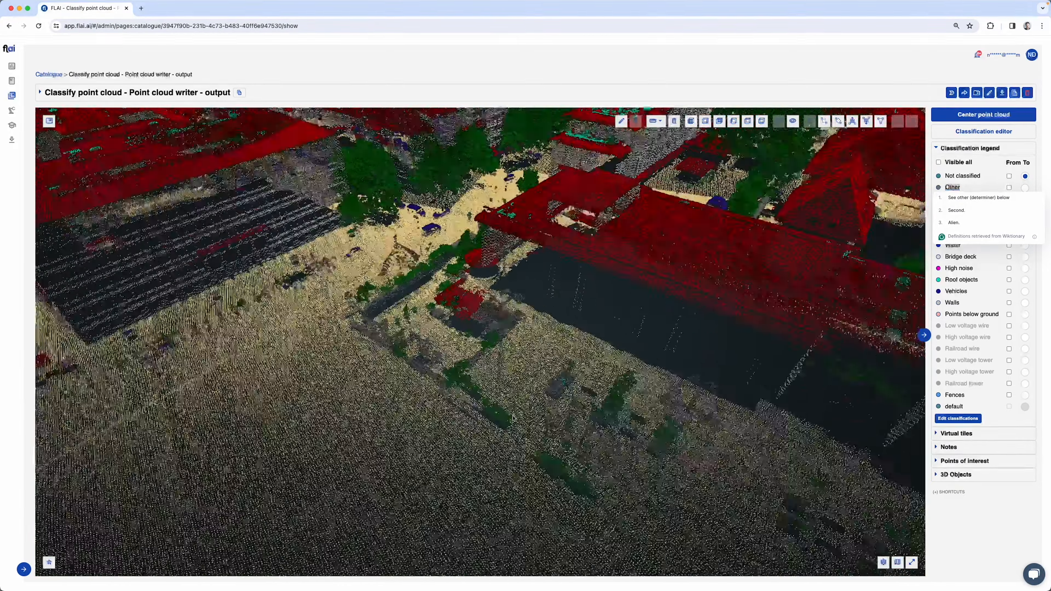
pyautogui.scroll(-10, 524, 418)
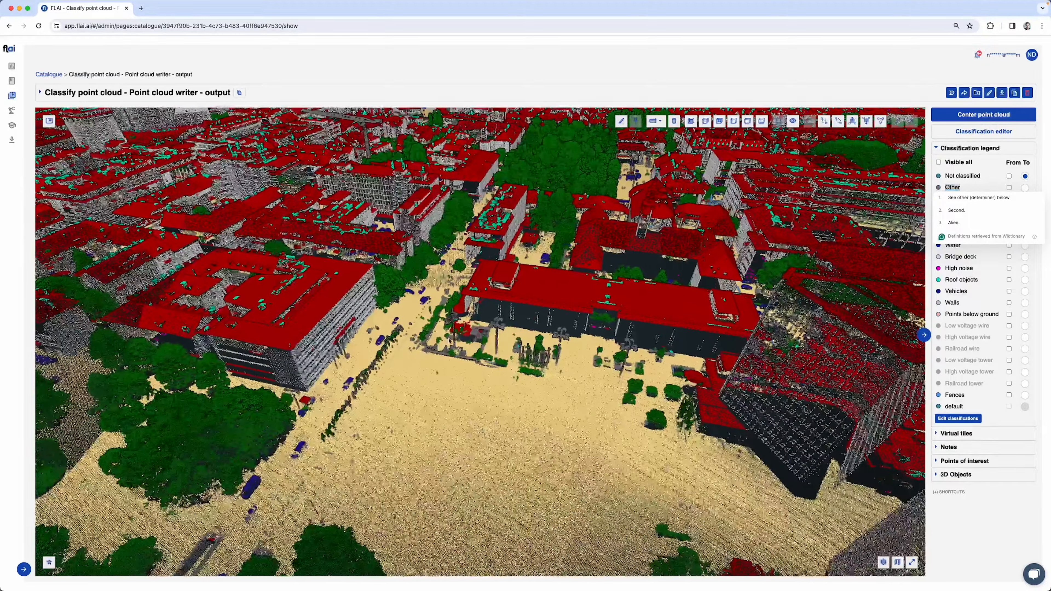
pyautogui.click(956, 189)
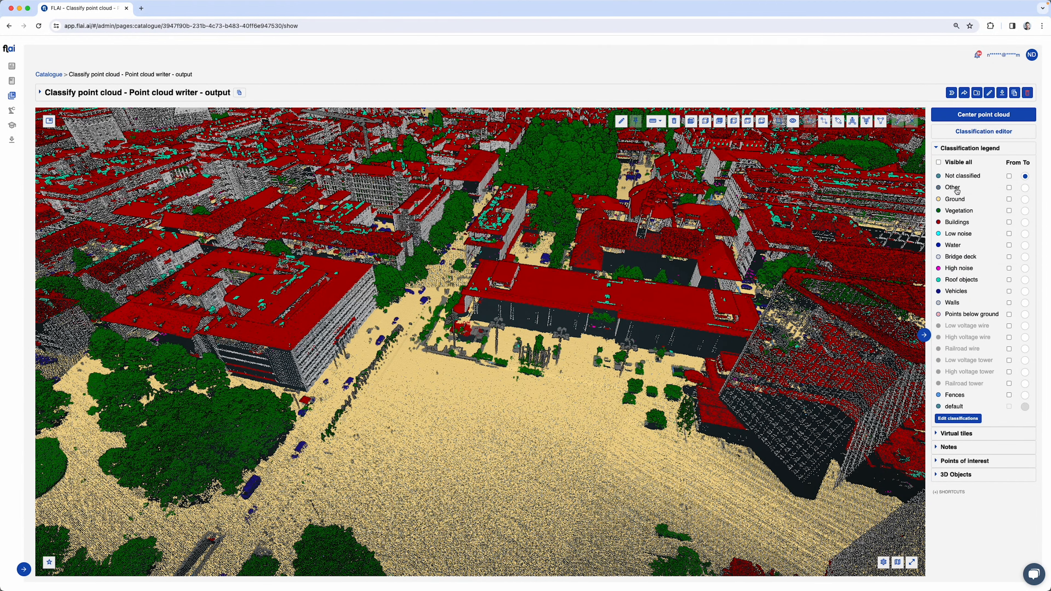
pyautogui.click(956, 189)
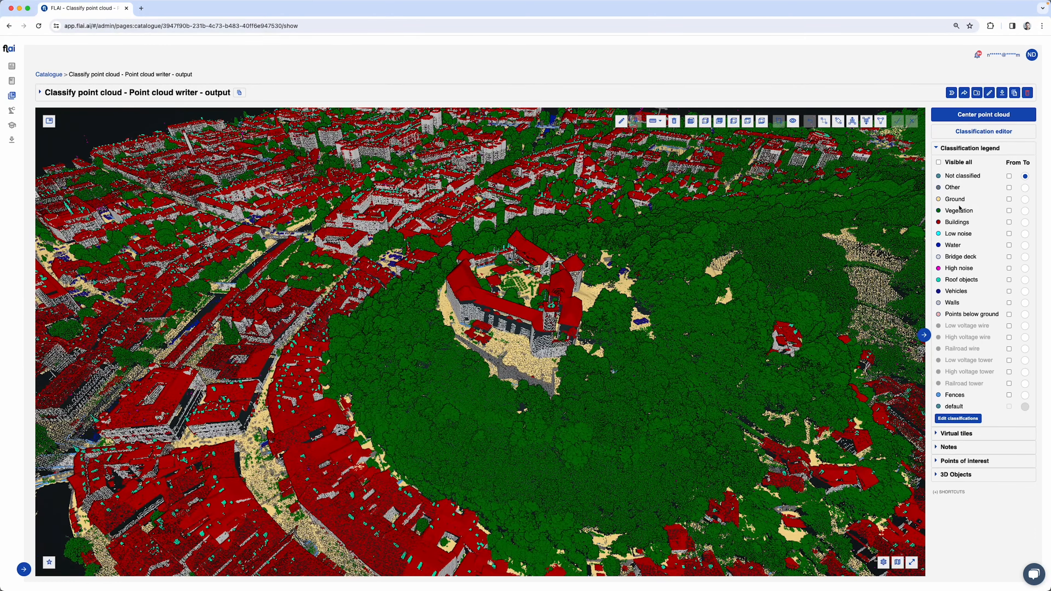
# Hide the Vegetation class and switch the Buildings and Walls classes off and on around the castle
pyautogui.click(959, 210)
pyautogui.moveTo(696, 370); pyautogui.dragTo(691, 344)
pyautogui.click(964, 223)
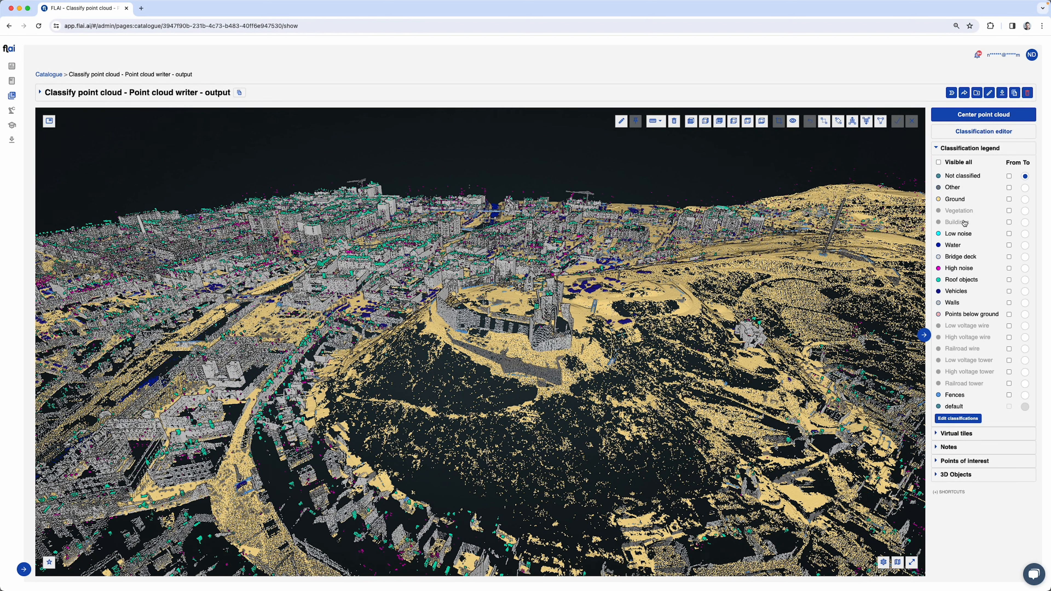
pyautogui.click(953, 304)
pyautogui.click(954, 305)
pyautogui.click(954, 223)
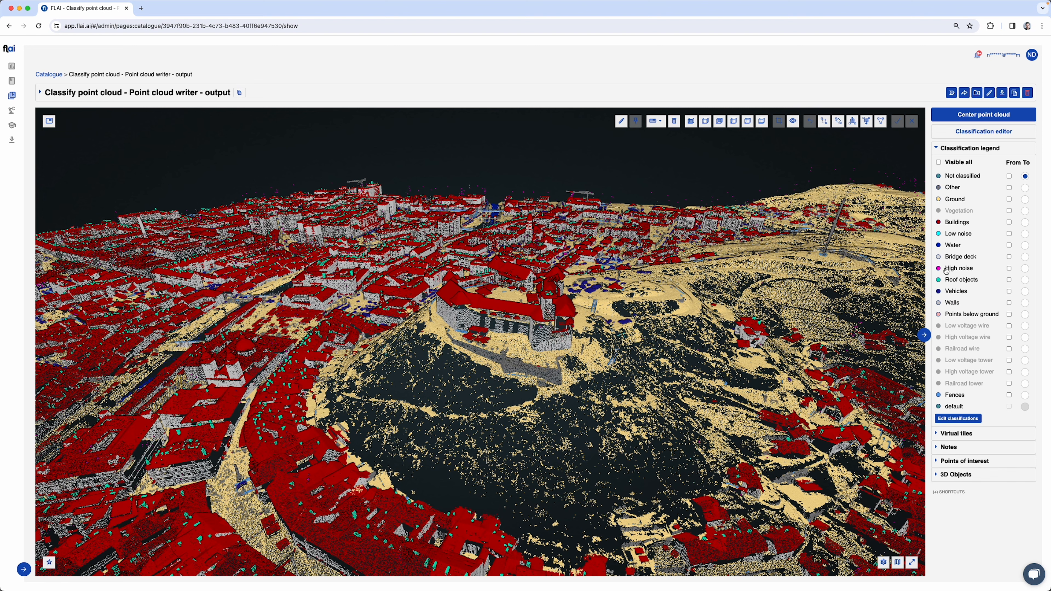
# Switch the Roof objects class off and on, and hide the Low noise and High noise classes
pyautogui.click(950, 283)
pyautogui.click(950, 282)
pyautogui.click(965, 236)
pyautogui.click(965, 236)
pyautogui.moveTo(572, 428); pyautogui.dragTo(572, 350)
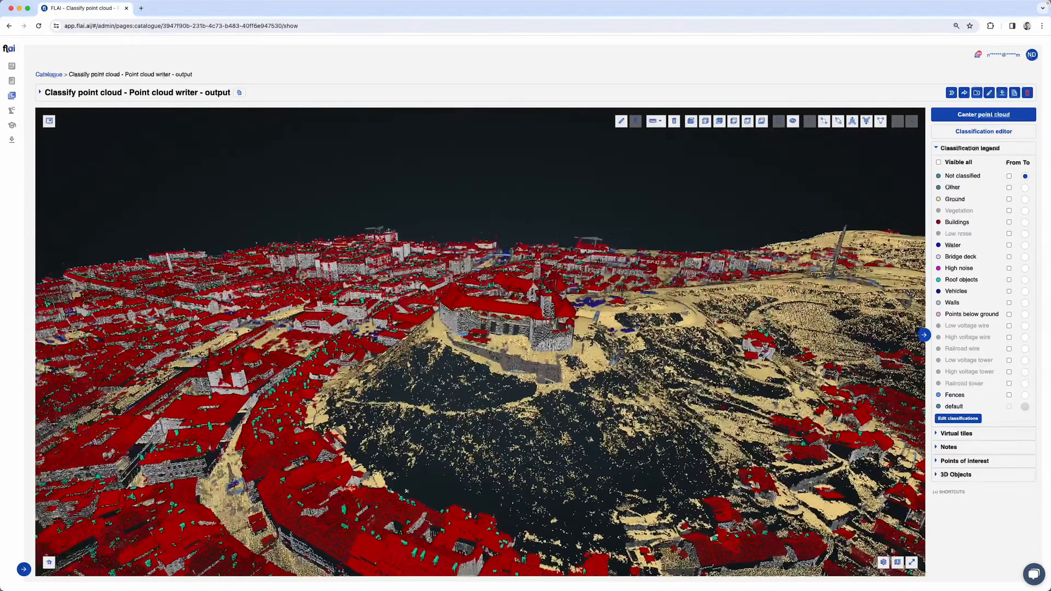
pyautogui.click(960, 270)
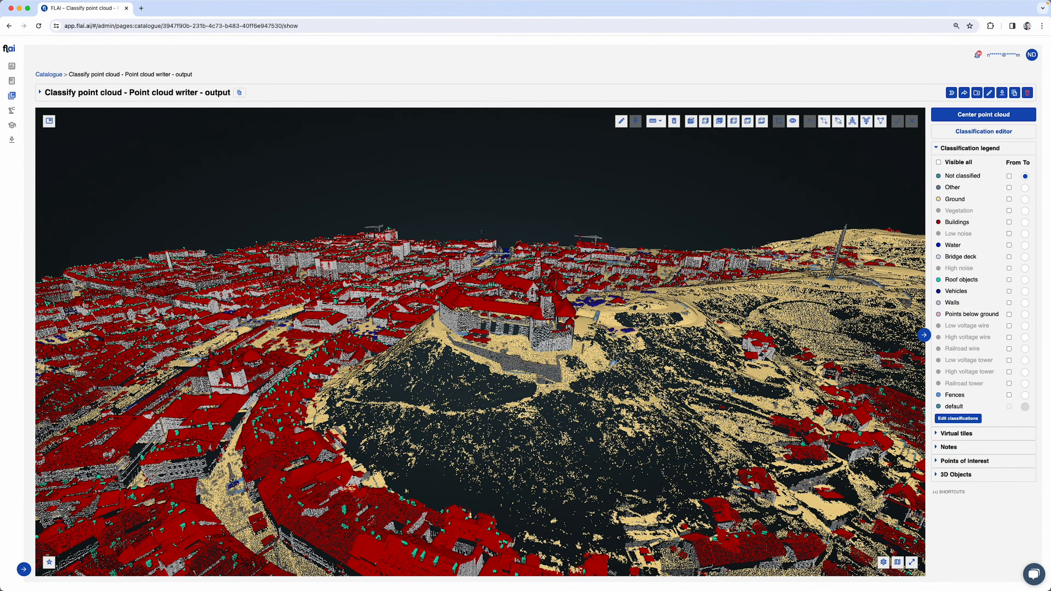
# Examine the parked vehicles beside the castle by switching the Vehicles class off and on
pyautogui.scroll(5, 614, 311)
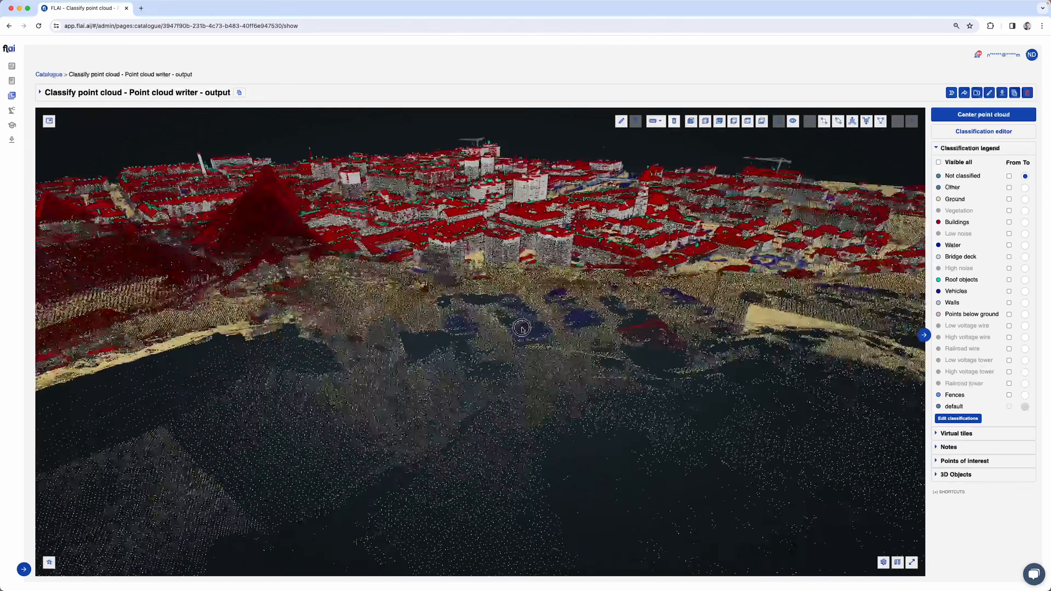
pyautogui.scroll(-5, 549, 336)
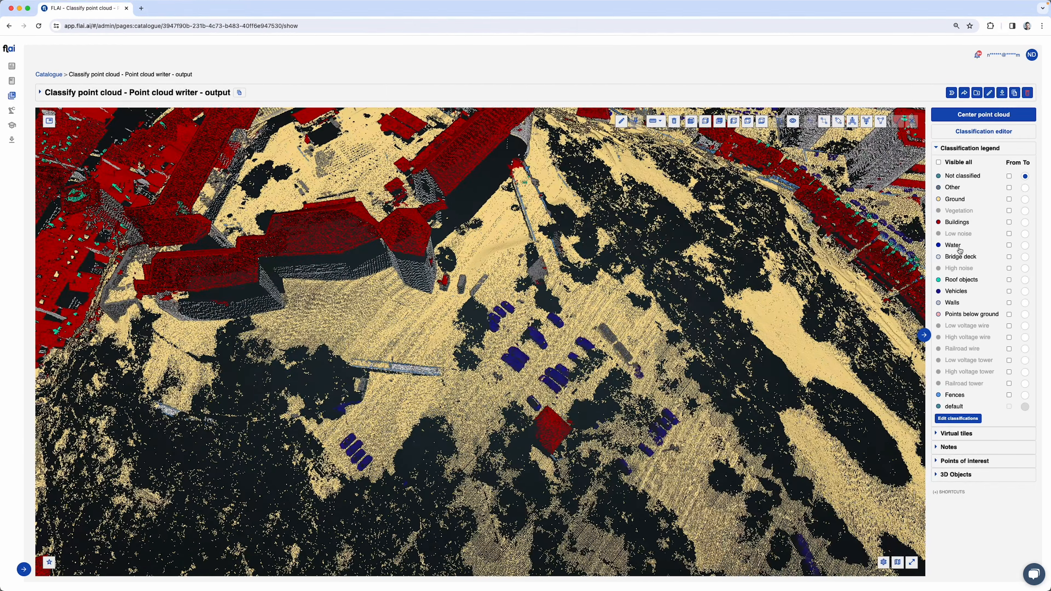
pyautogui.click(960, 292)
pyautogui.click(960, 292)
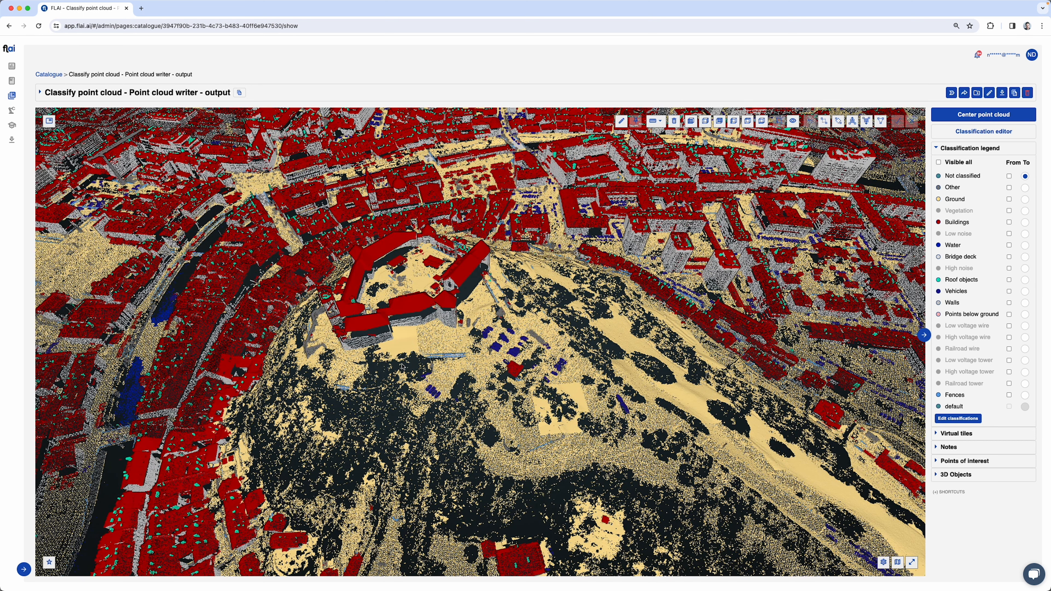
# Examine the fences along the railway line at the city's edge by switching the Fences class off and on
pyautogui.scroll(-5, 401, 367)
pyautogui.scroll(3, 97, 196)
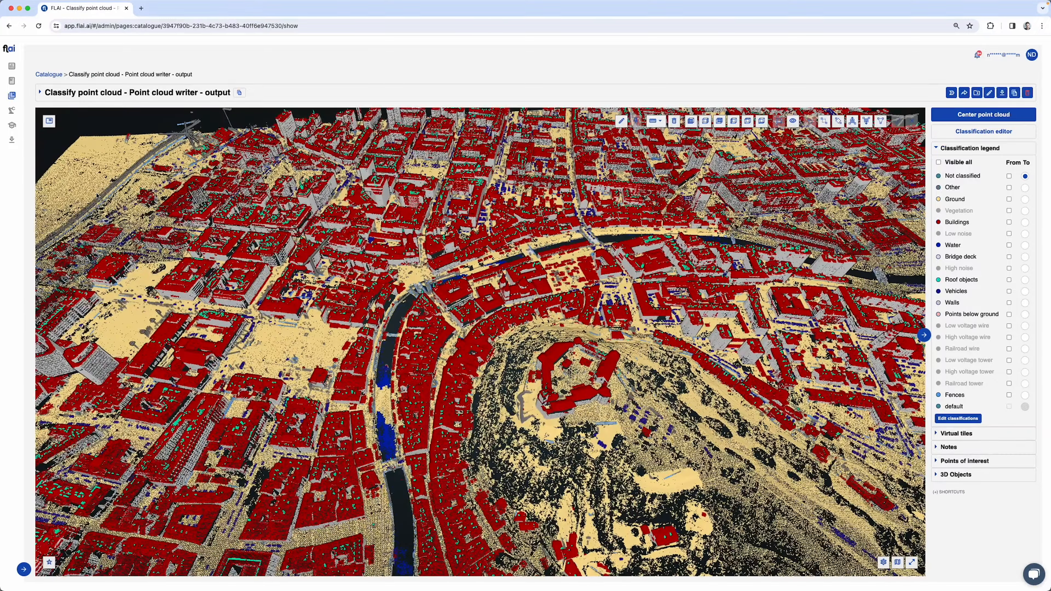
pyautogui.doubleClick(96, 196)
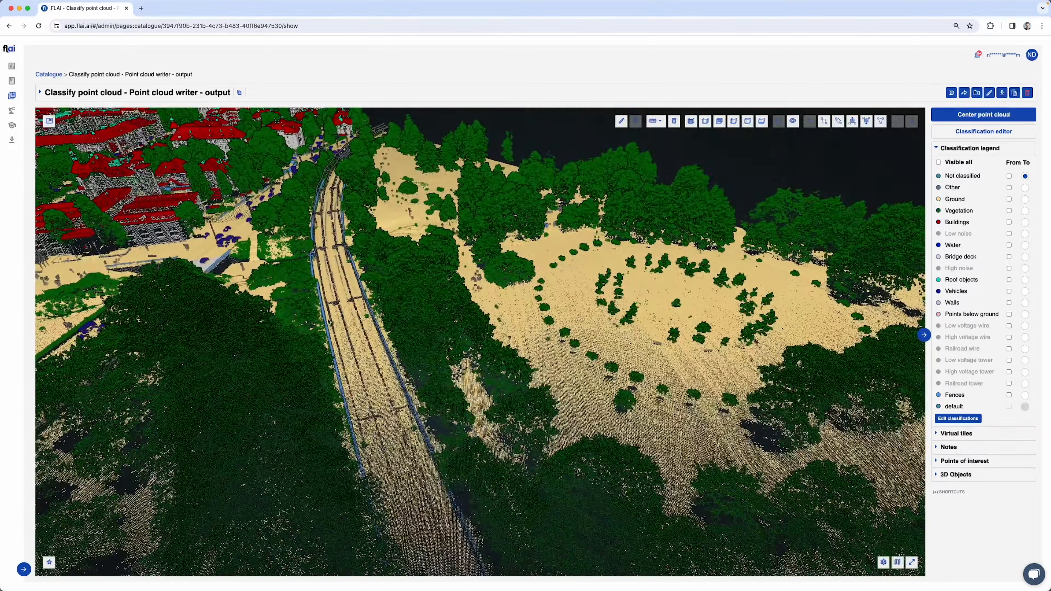
pyautogui.doubleClick(432, 517)
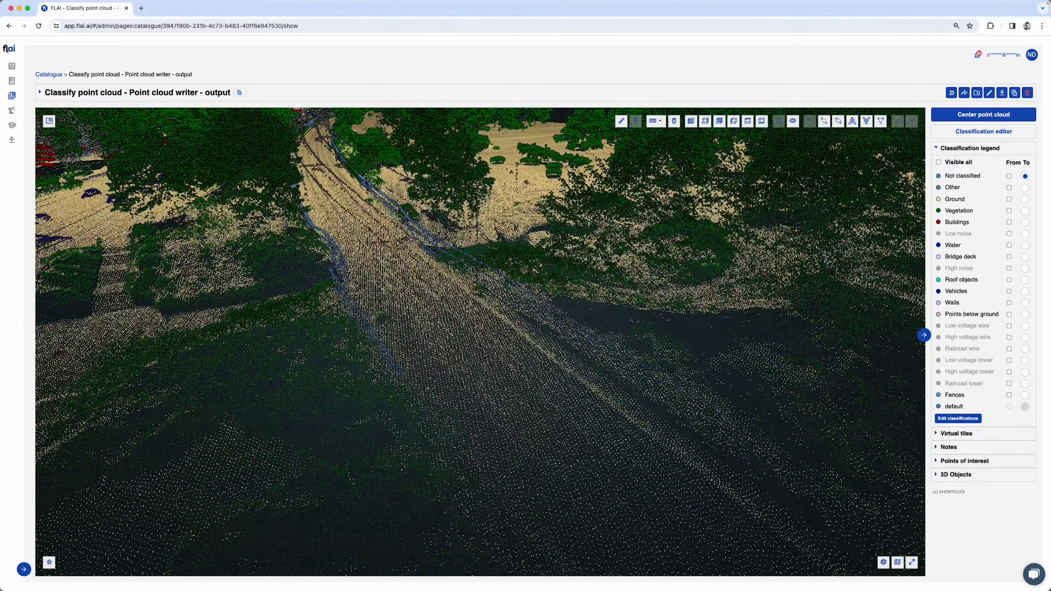
pyautogui.moveTo(468, 309); pyautogui.dragTo(687, 356)
pyautogui.scroll(-5, 457, 320)
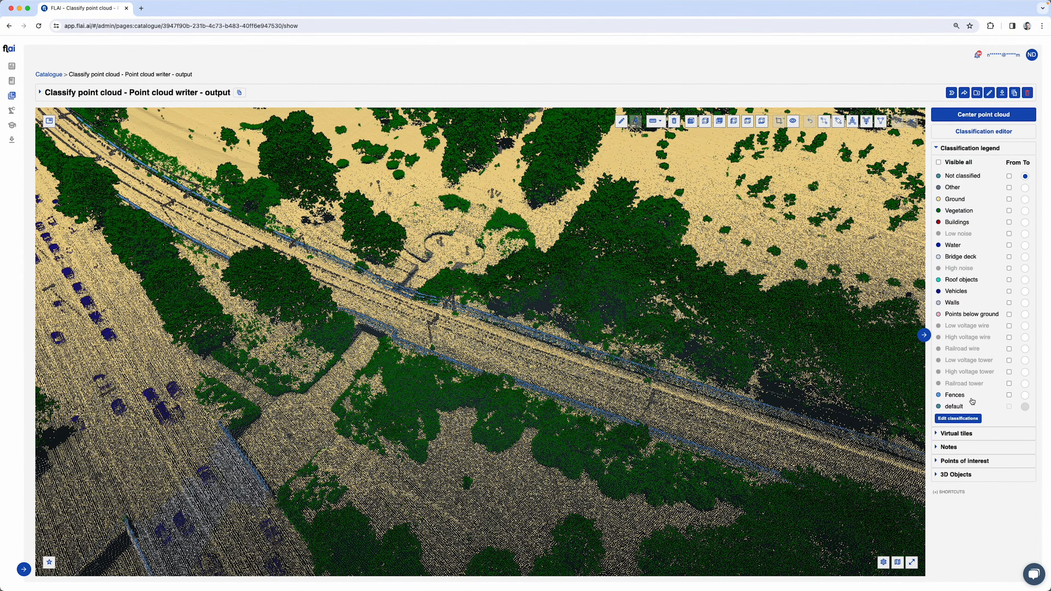
pyautogui.click(962, 399)
pyautogui.click(963, 398)
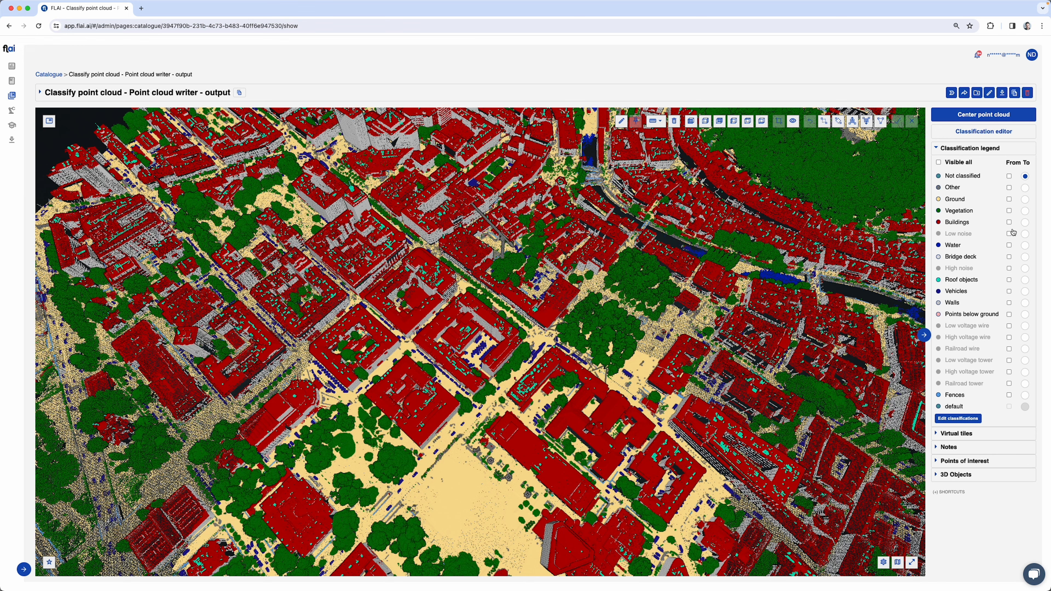
# Make all classes visible and set the camera projection to Orthographic for a top-down view of the city square
pyautogui.click(958, 163)
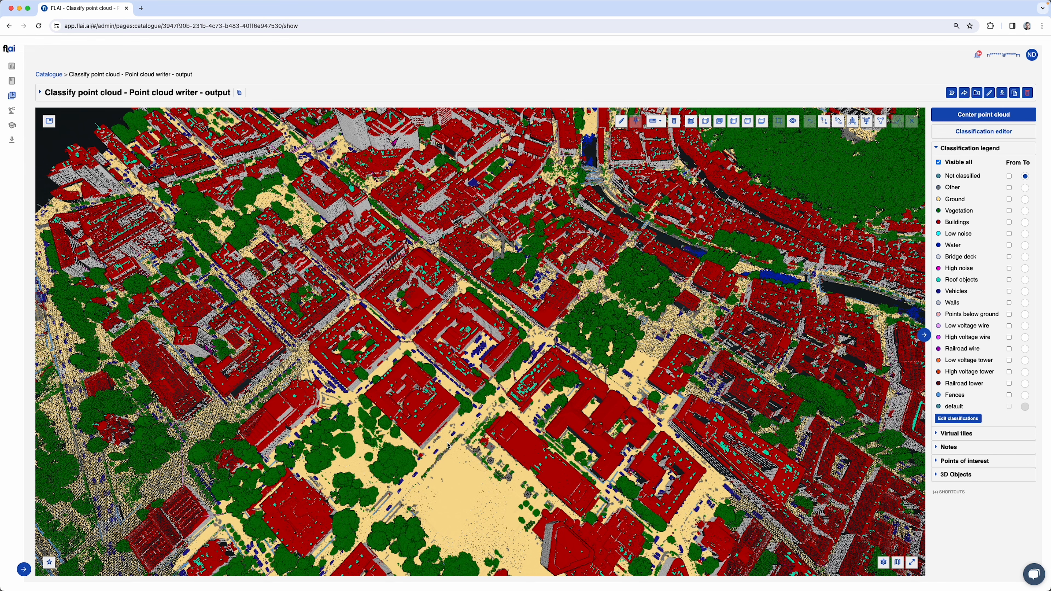
pyautogui.doubleClick(484, 446)
pyautogui.moveTo(522, 419); pyautogui.dragTo(504, 461)
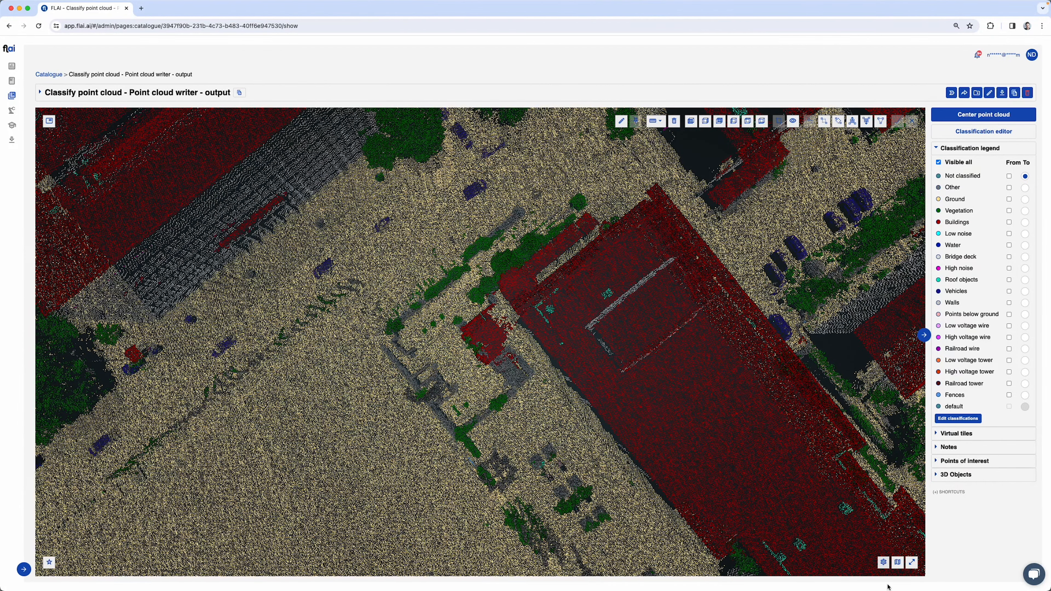
pyautogui.click(884, 563)
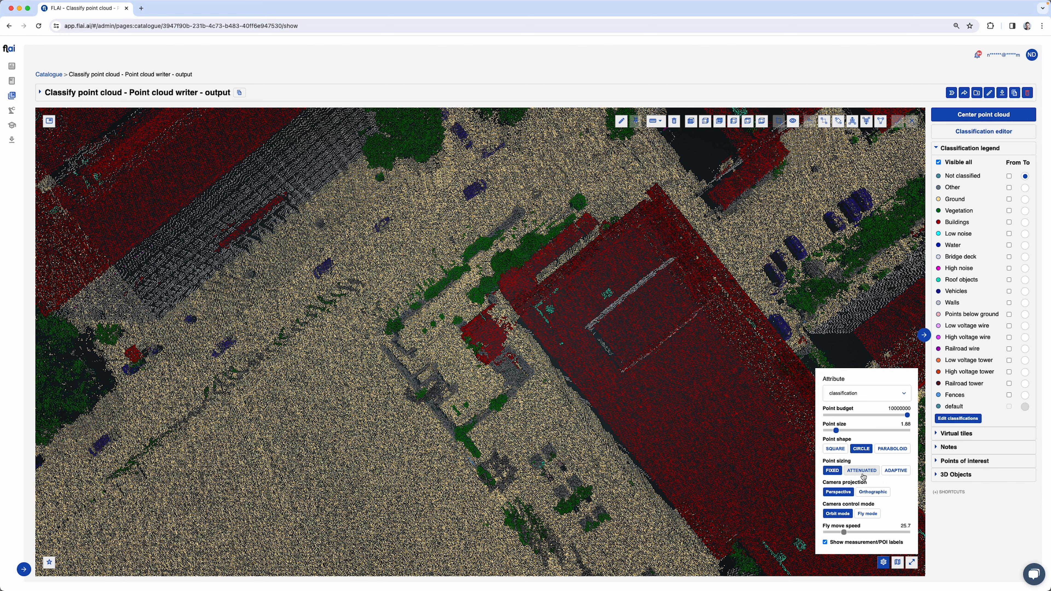
pyautogui.click(873, 492)
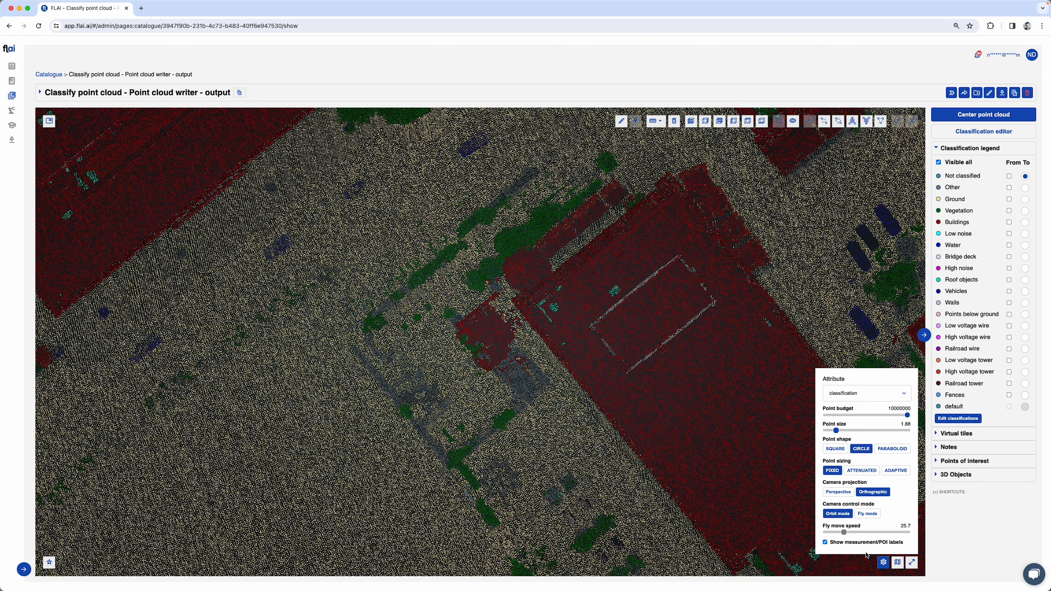
pyautogui.click(886, 564)
pyautogui.scroll(-2, 534, 447)
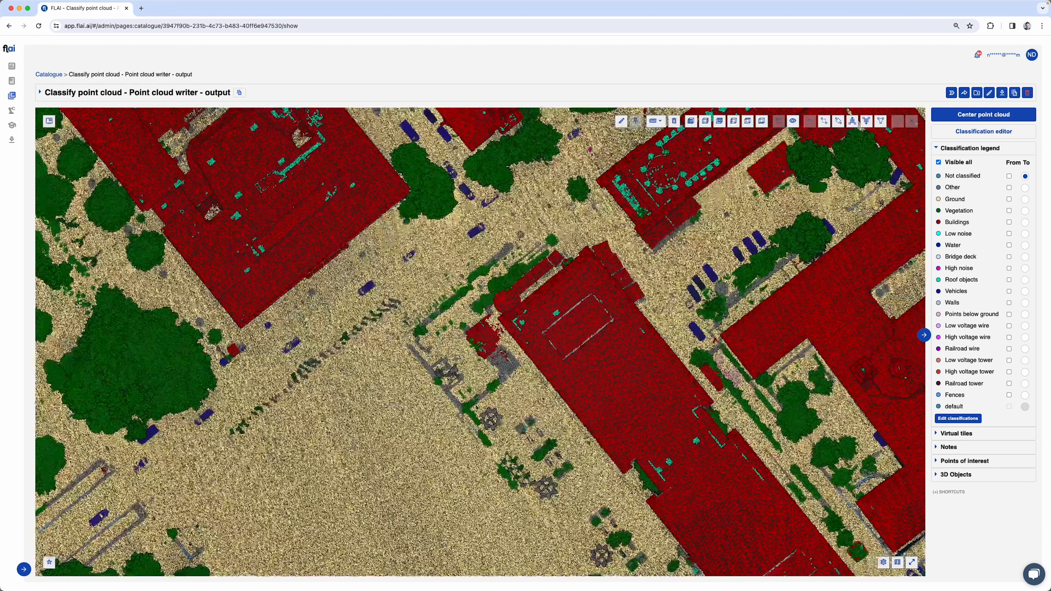
# Try a Rectangle select on the open ground of the square and cancel it
pyautogui.moveTo(431, 434); pyautogui.dragTo(458, 414, button='right')
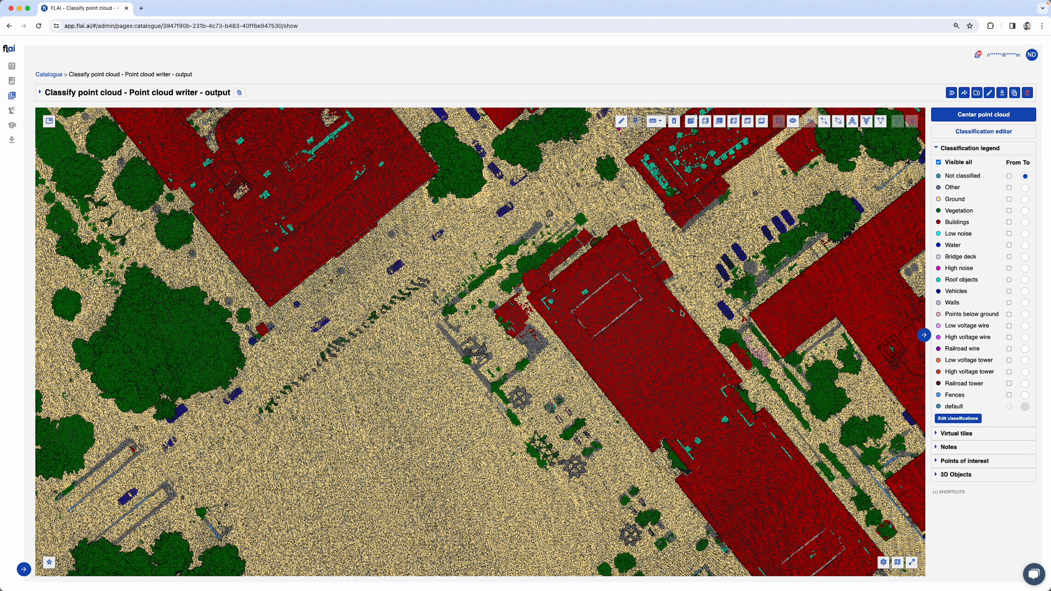
pyautogui.moveTo(396, 414); pyautogui.dragTo(511, 418)
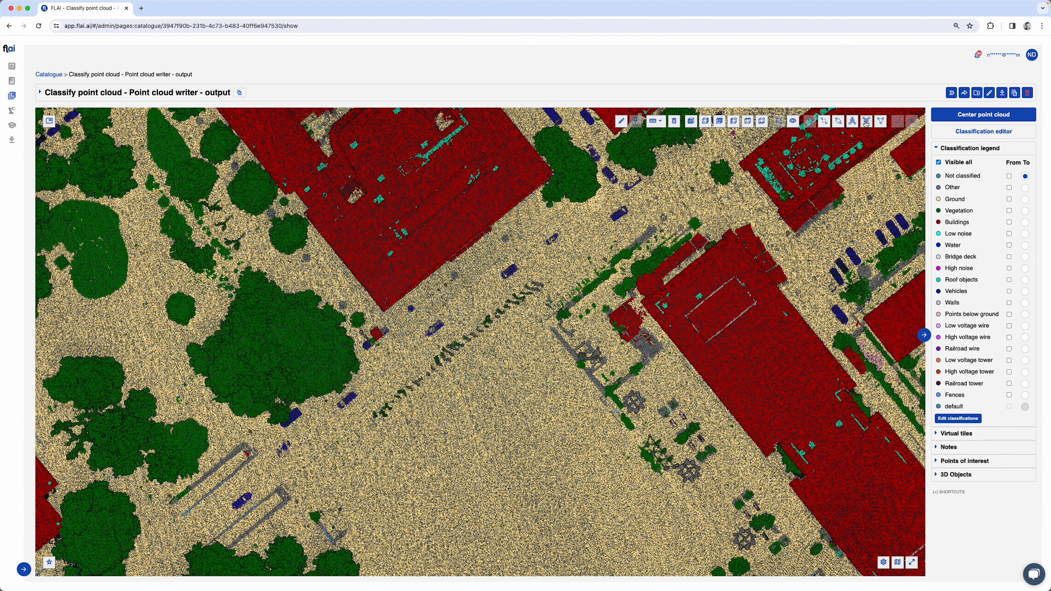
pyautogui.click(825, 124)
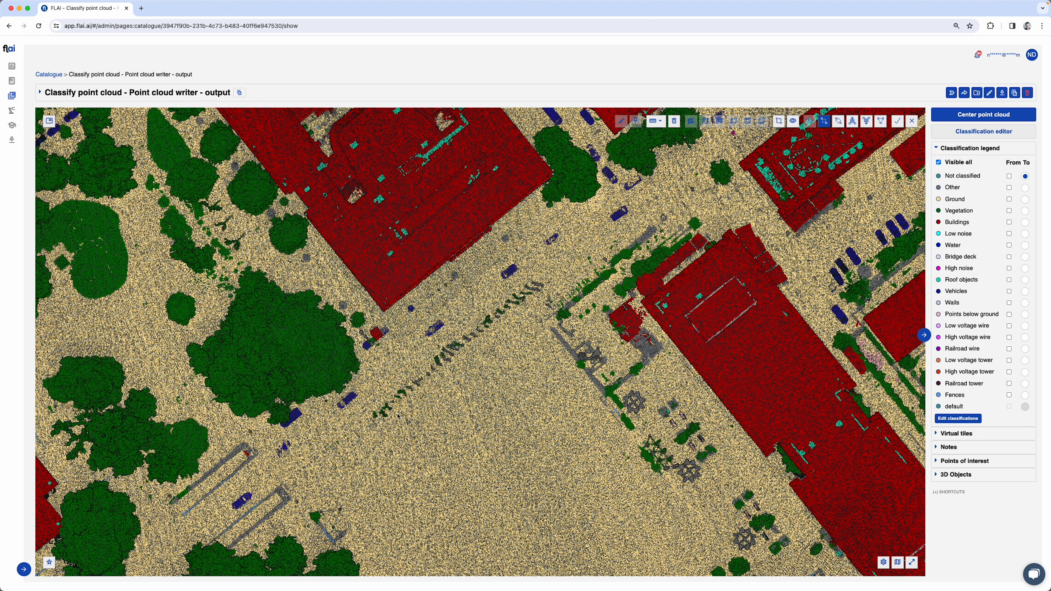
pyautogui.moveTo(398, 416); pyautogui.dragTo(485, 471)
pyautogui.press('Escape')
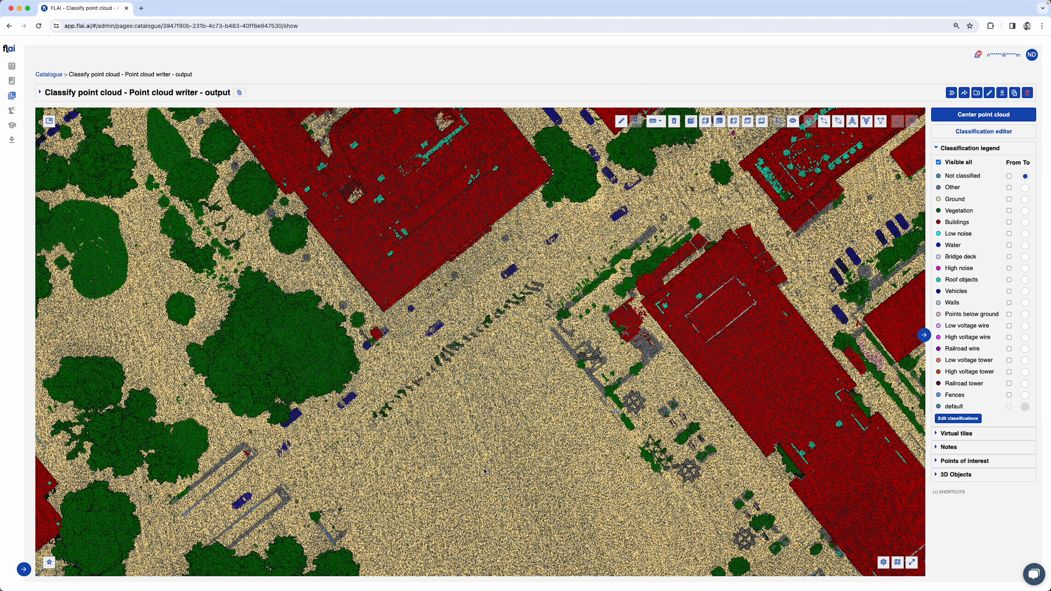
# Try a slanted rectangular strip selection across the open ground of the square and cancel it
pyautogui.click(839, 122)
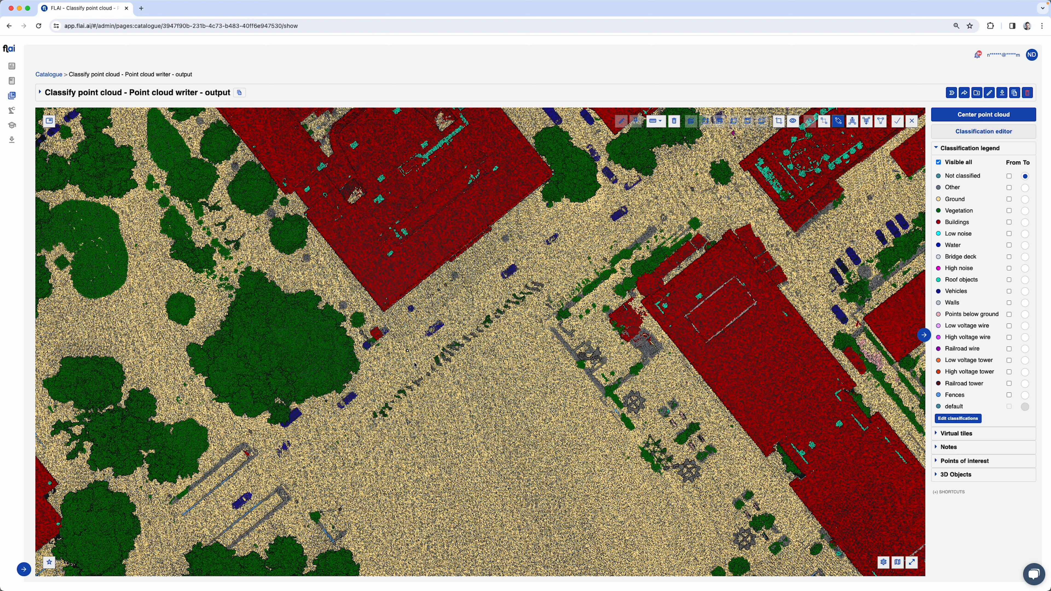
pyautogui.click(541, 529)
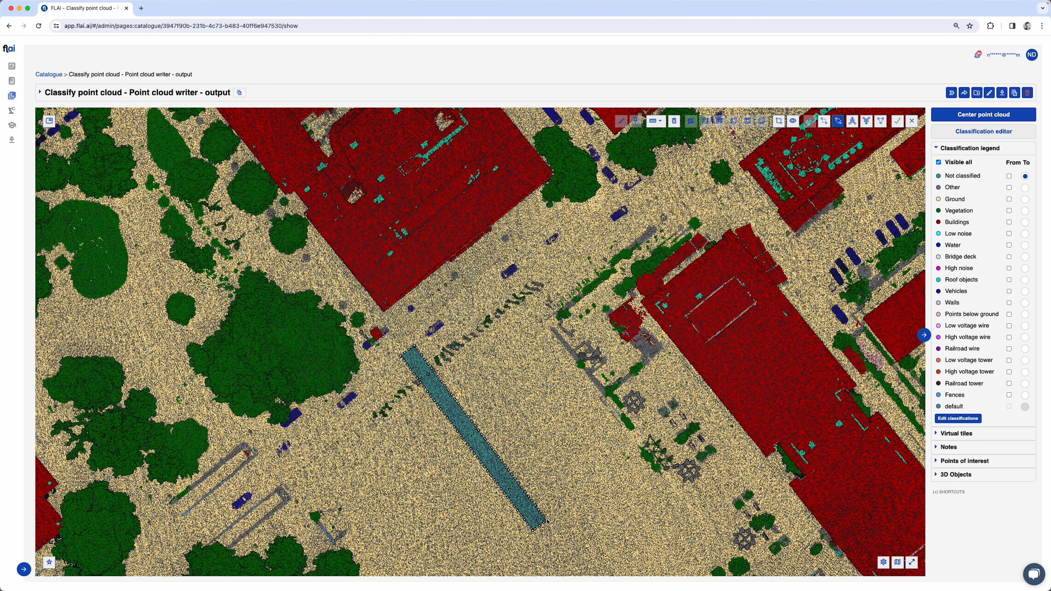
pyautogui.press('Escape')
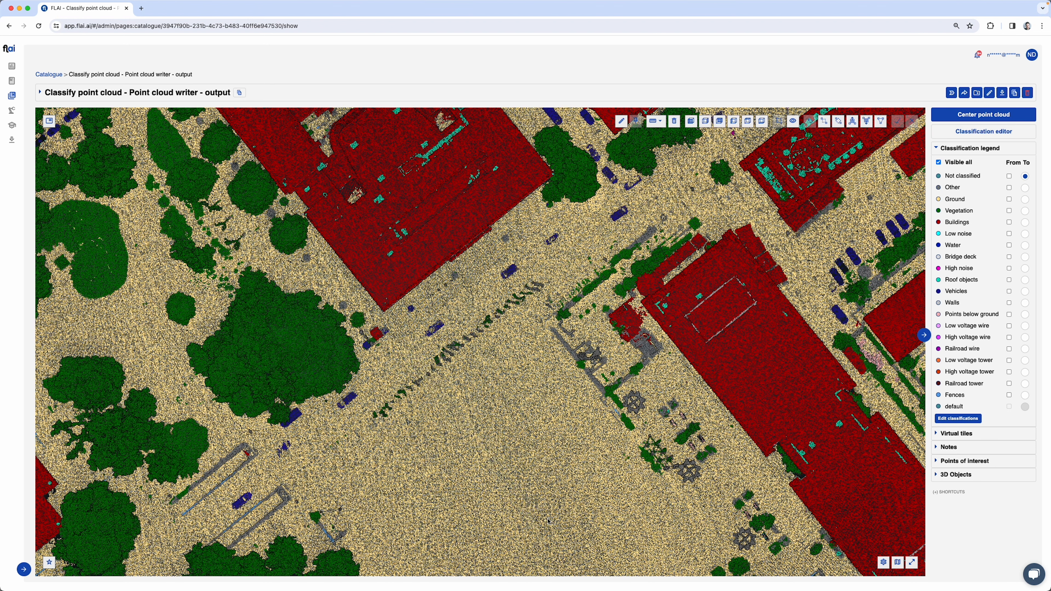
# Try selecting all points above a line drawn across the upper part of the square and cancel it
pyautogui.click(852, 121)
pyautogui.click(477, 365)
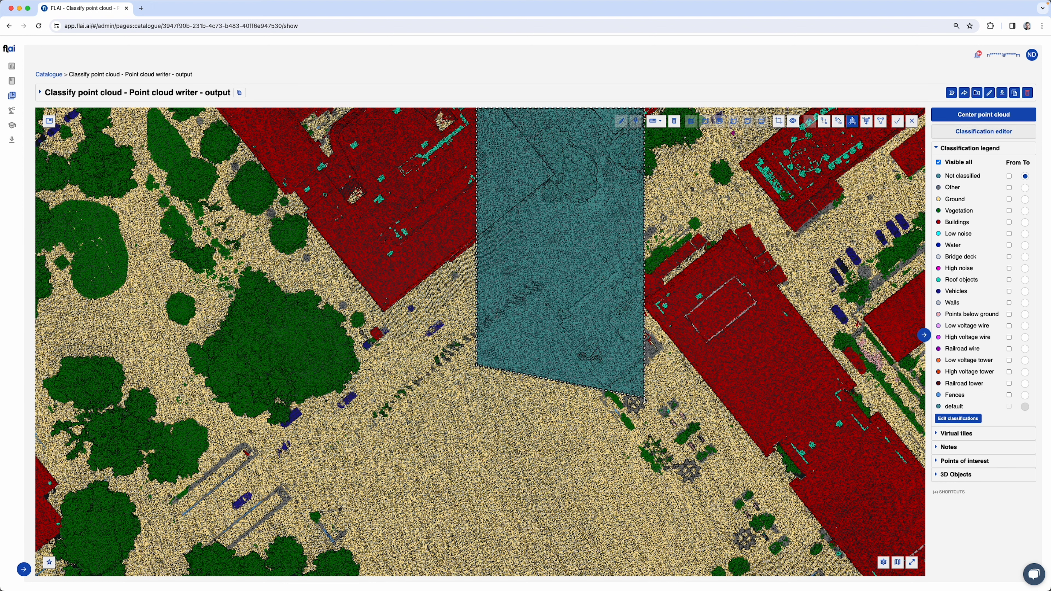
pyautogui.press('Escape')
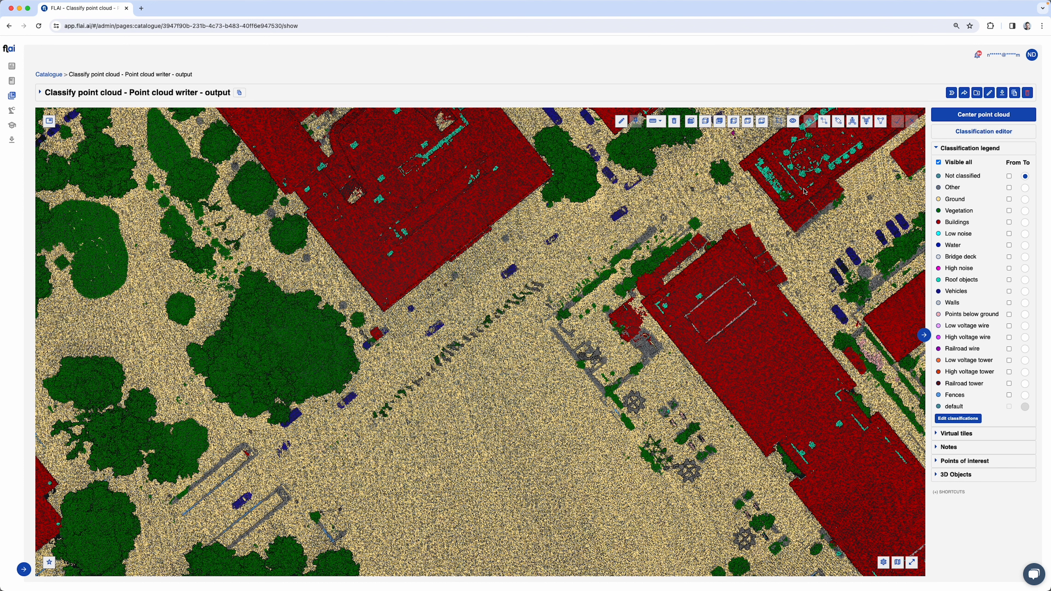
# Try selecting all points below a line drawn across the open ground of the square and cancel it
pyautogui.click(866, 122)
pyautogui.click(410, 381)
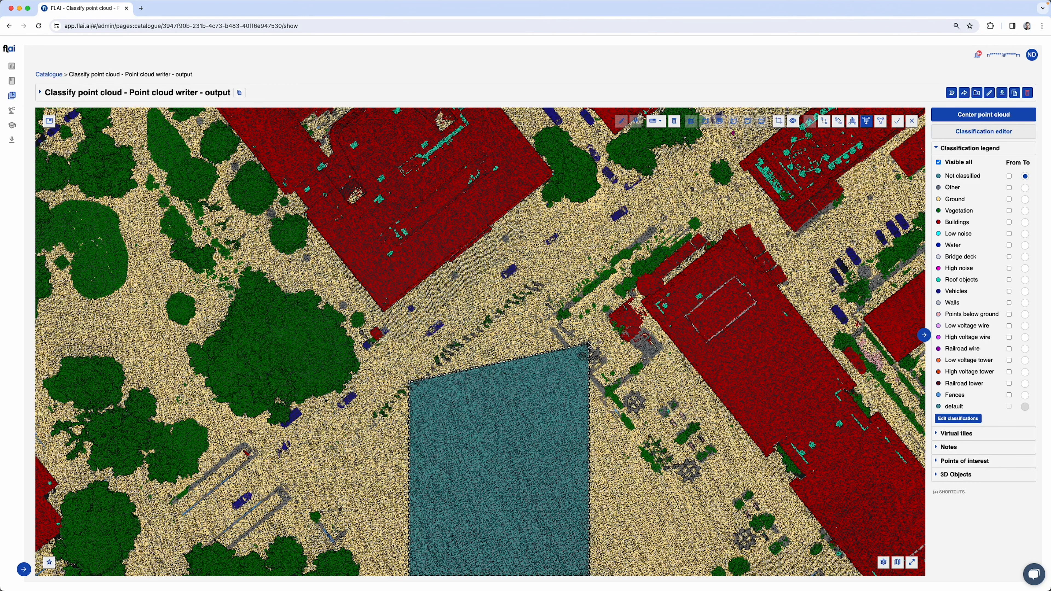
pyautogui.press('Escape')
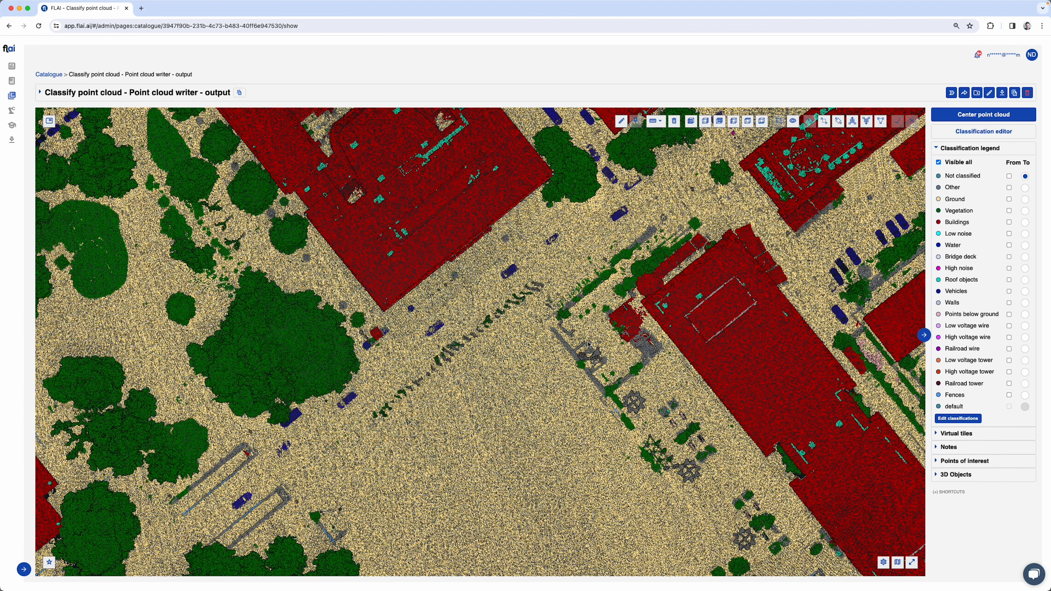
# Try an irregular polygon selection on the open ground of the square and end it without reclassifying points
pyautogui.click(881, 121)
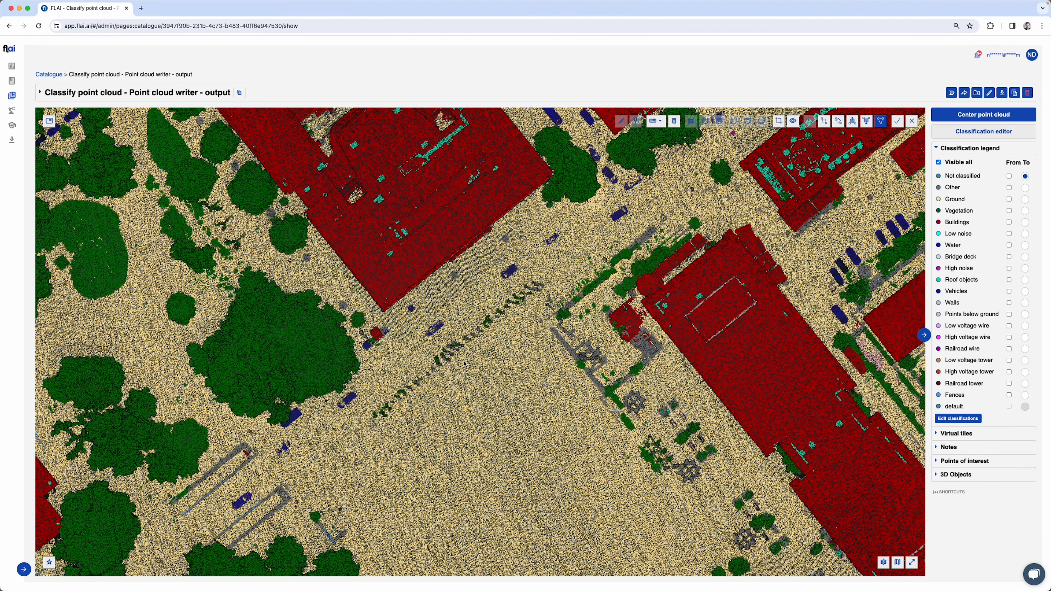
pyautogui.click(396, 390)
pyautogui.click(499, 401)
pyautogui.click(345, 472)
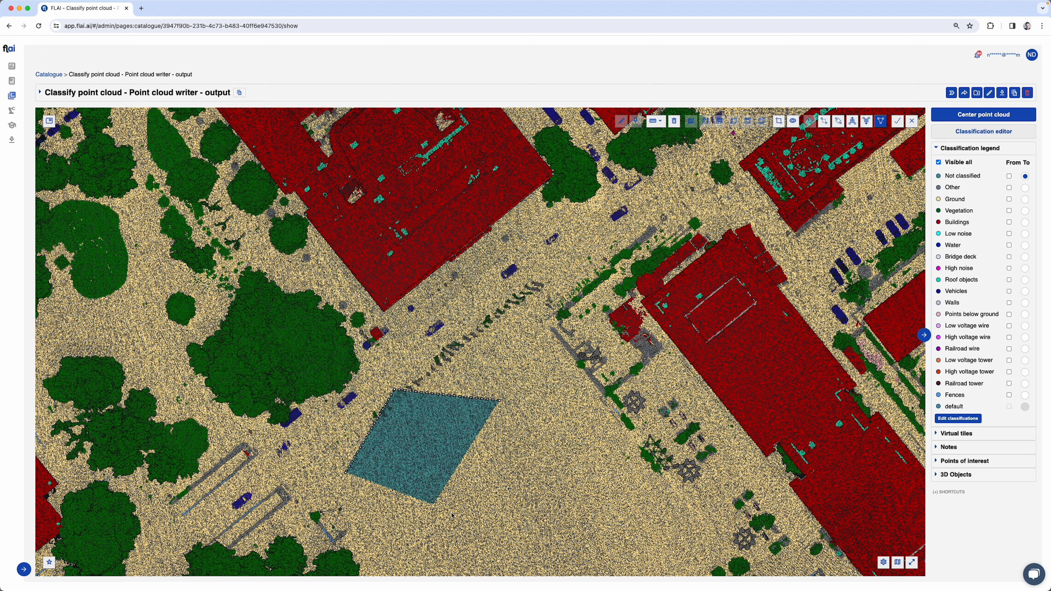
pyautogui.click(455, 515)
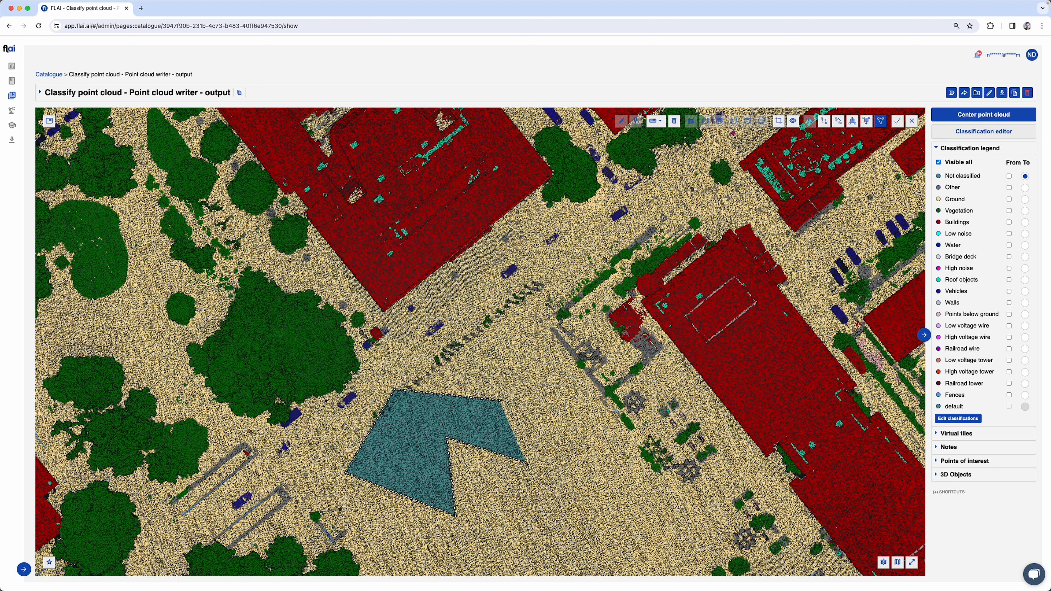
pyautogui.click(897, 121)
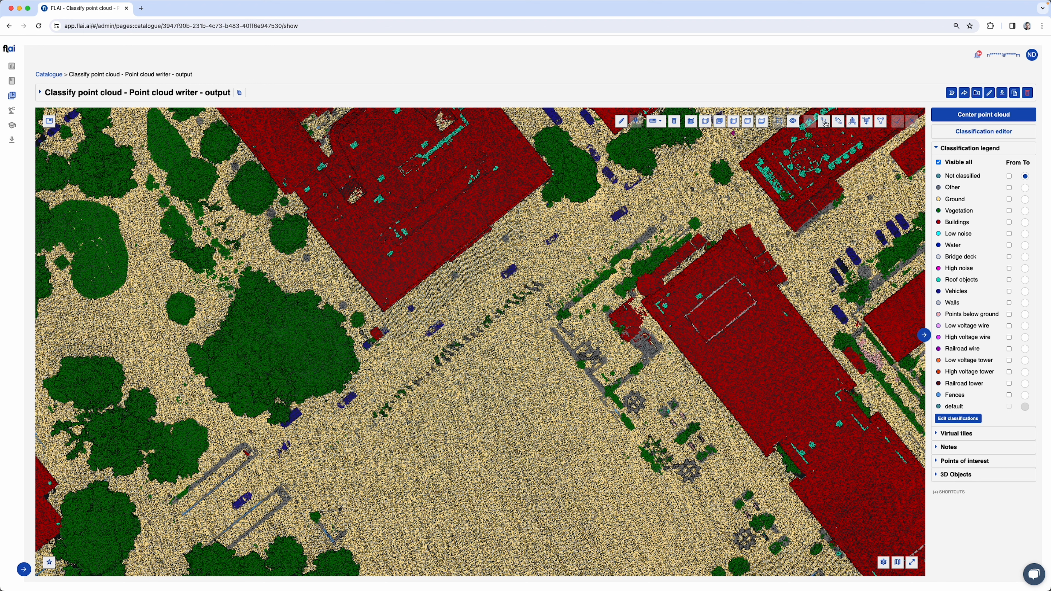
# Collapse the Classification legend and expand the SHORTCUTS list to review the view, selection and clip shortcuts
pyautogui.click(935, 150)
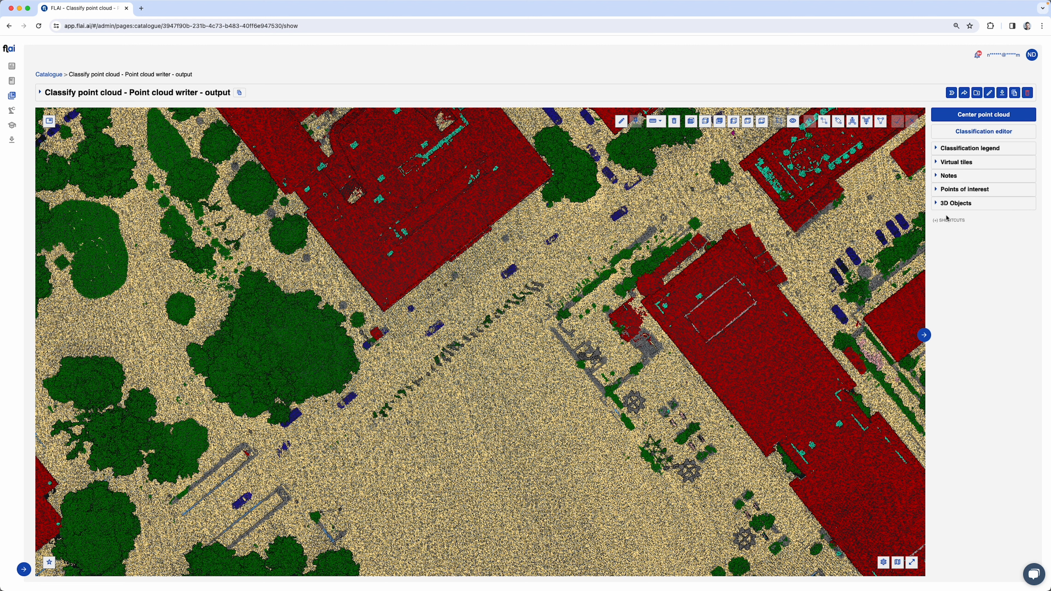
pyautogui.click(945, 221)
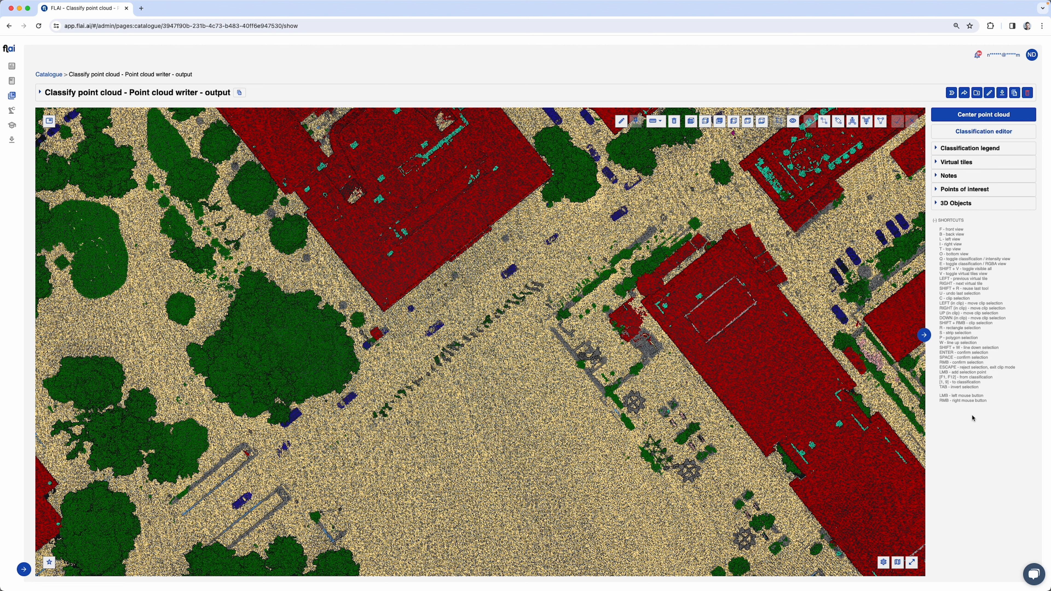
pyautogui.click(944, 221)
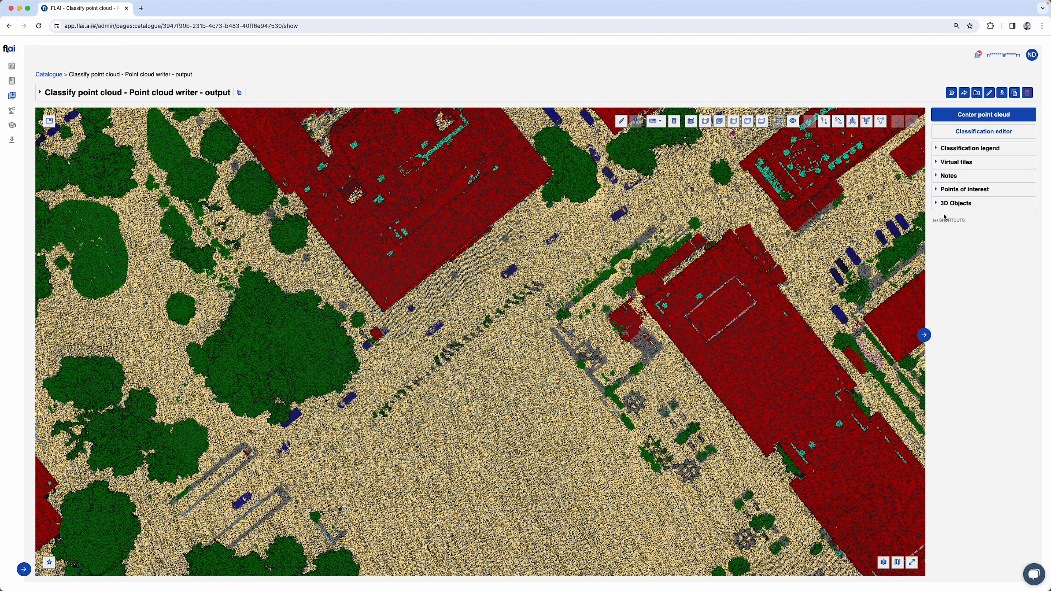
pyautogui.click(949, 149)
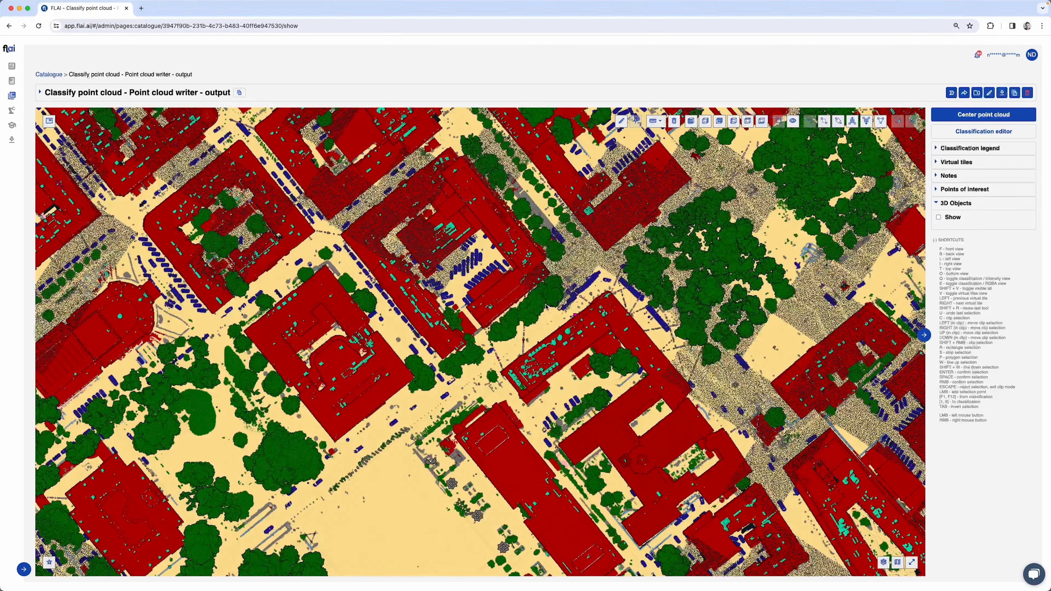
# Select a narrow diagonal strip across the building beside the parking lot and clip the point cloud to that cross-section
pyautogui.scroll(5, 531, 273)
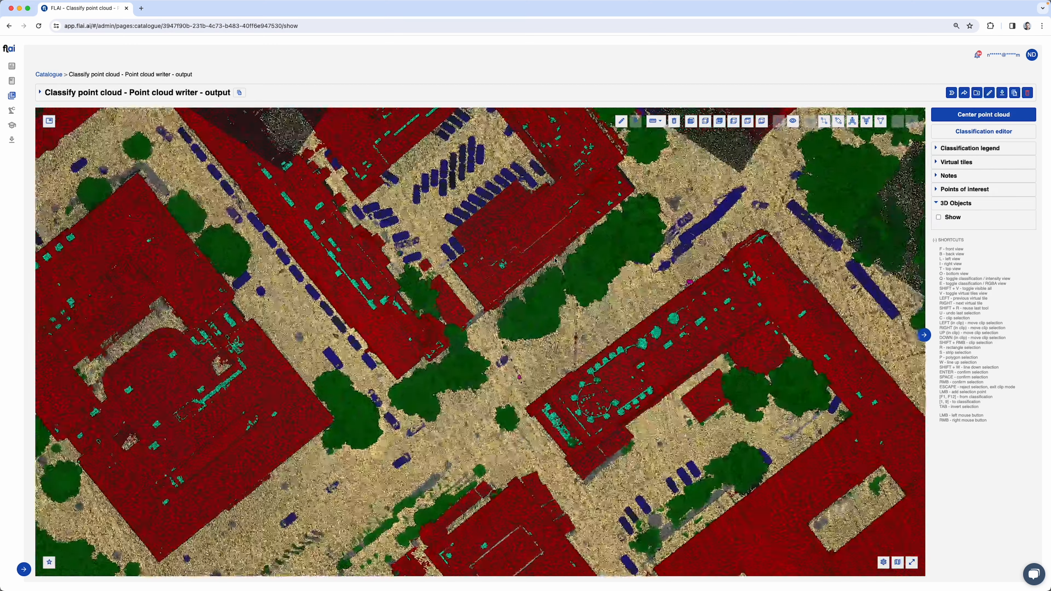
pyautogui.press('p')
pyautogui.click(419, 239)
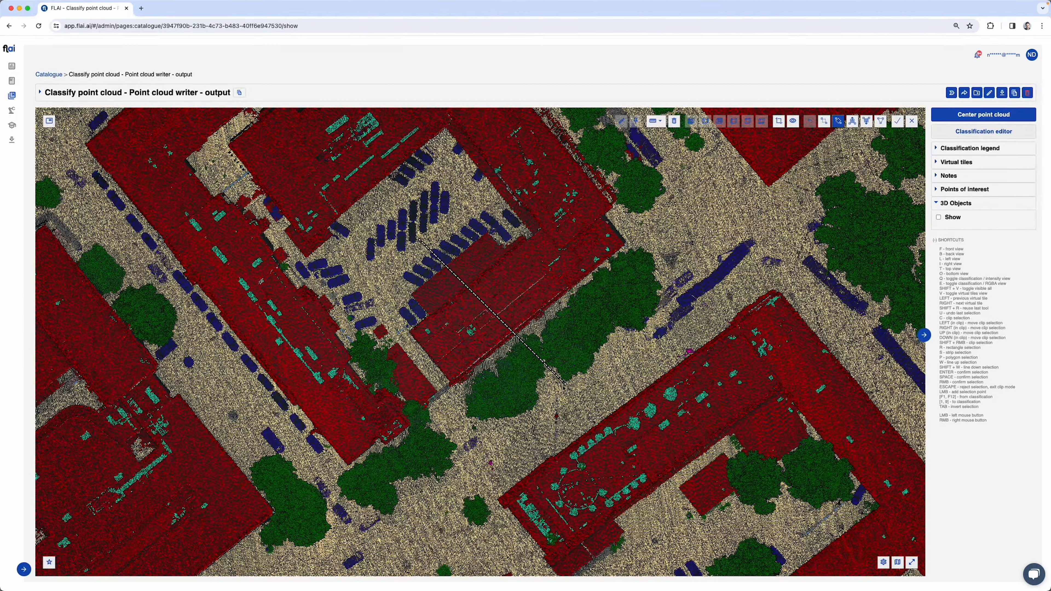
pyautogui.click(554, 399)
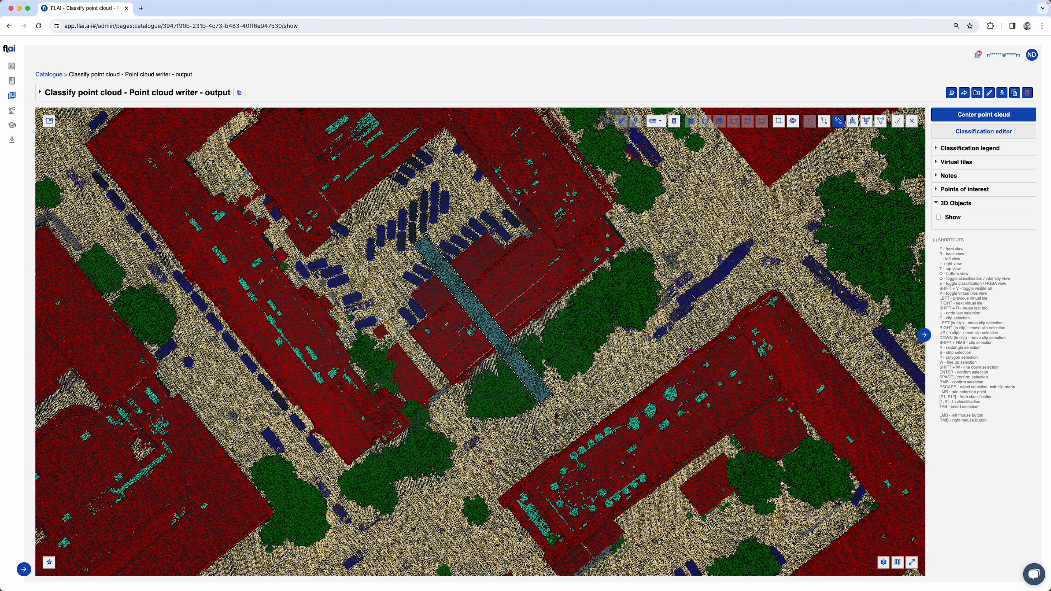
pyautogui.press('c')
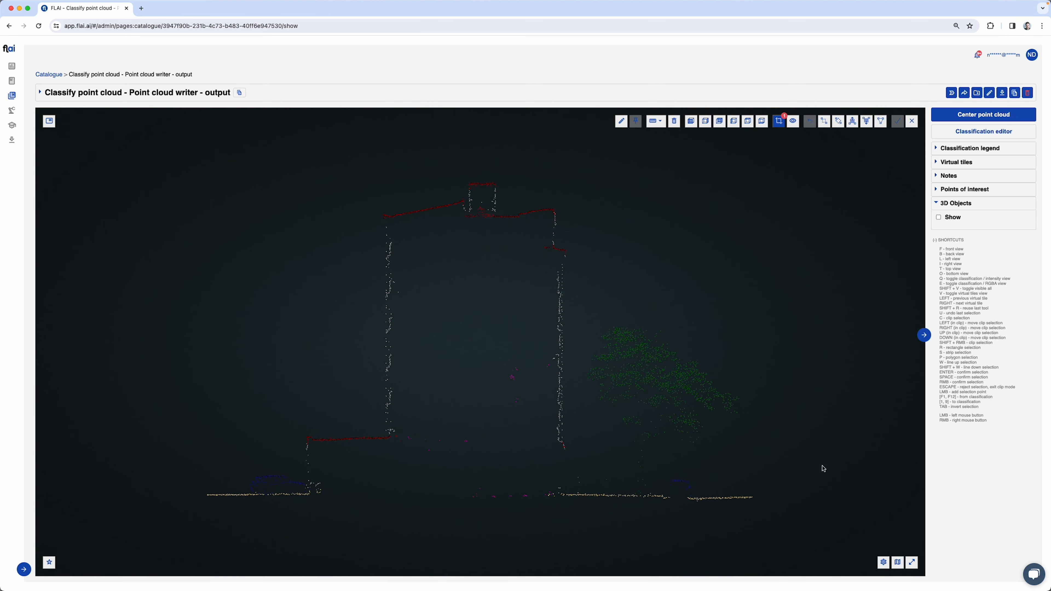
# Increase the point size of the clipped cross-section to 3.71 and close the display settings
pyautogui.click(883, 562)
pyautogui.click(837, 432)
pyautogui.moveTo(837, 431); pyautogui.dragTo(846, 431)
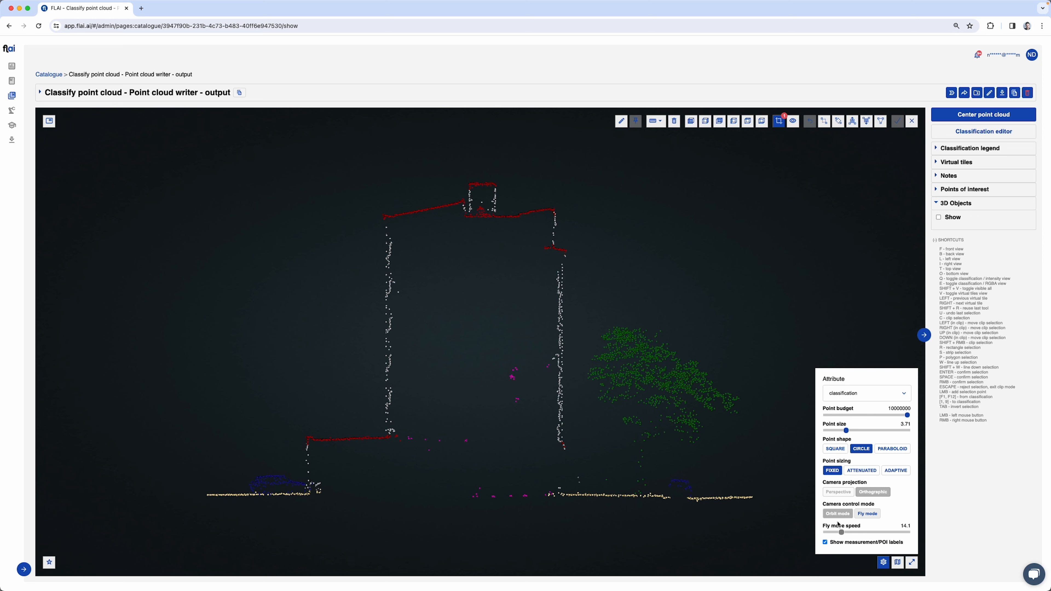
pyautogui.click(883, 562)
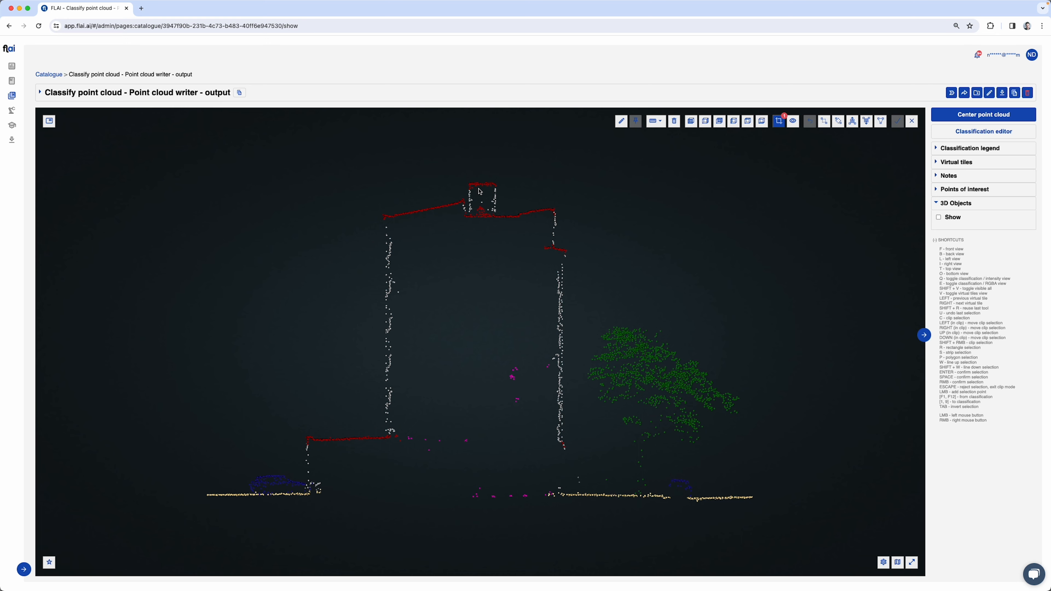
# Collapse the 3D Objects section and expand the Classification legend with its From and To class choices
pyautogui.click(940, 204)
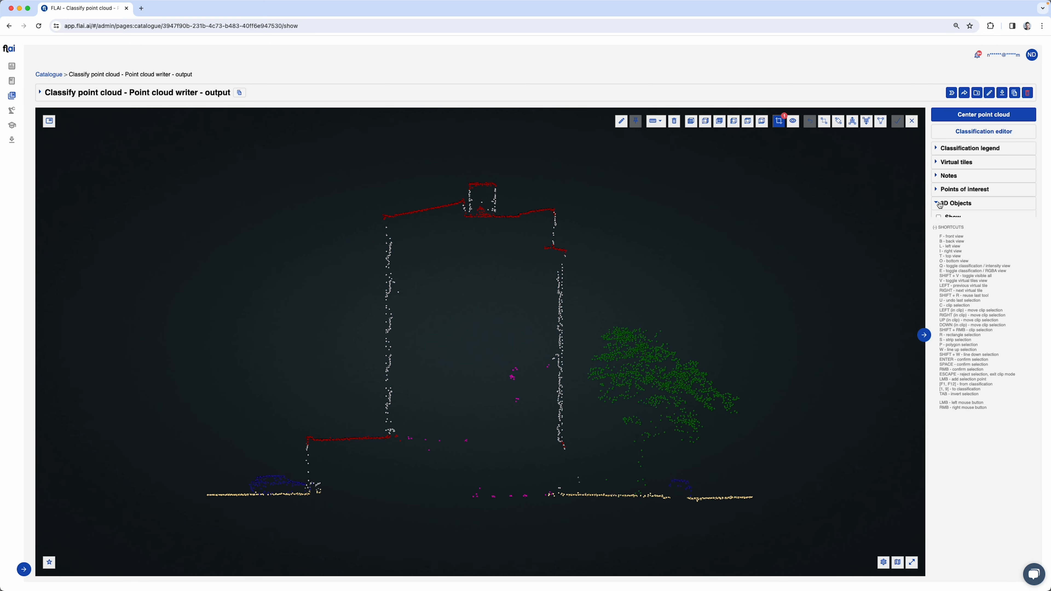
pyautogui.click(940, 150)
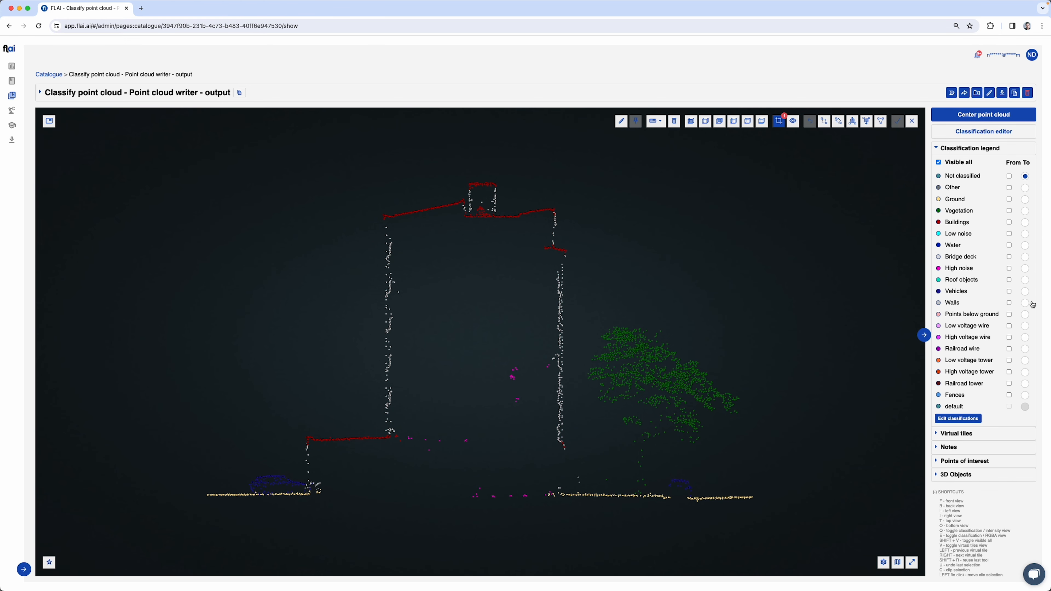
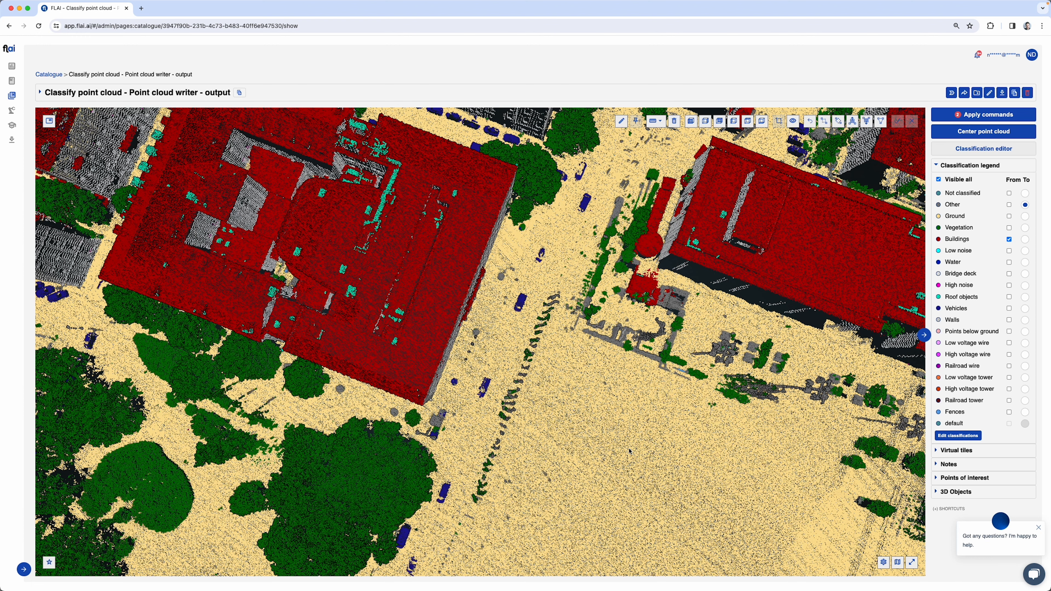
# Select a narrow strip over the small structure beside the large building's corner for reclassification from Buildings to Other
pyautogui.press('p')
pyautogui.click(429, 431)
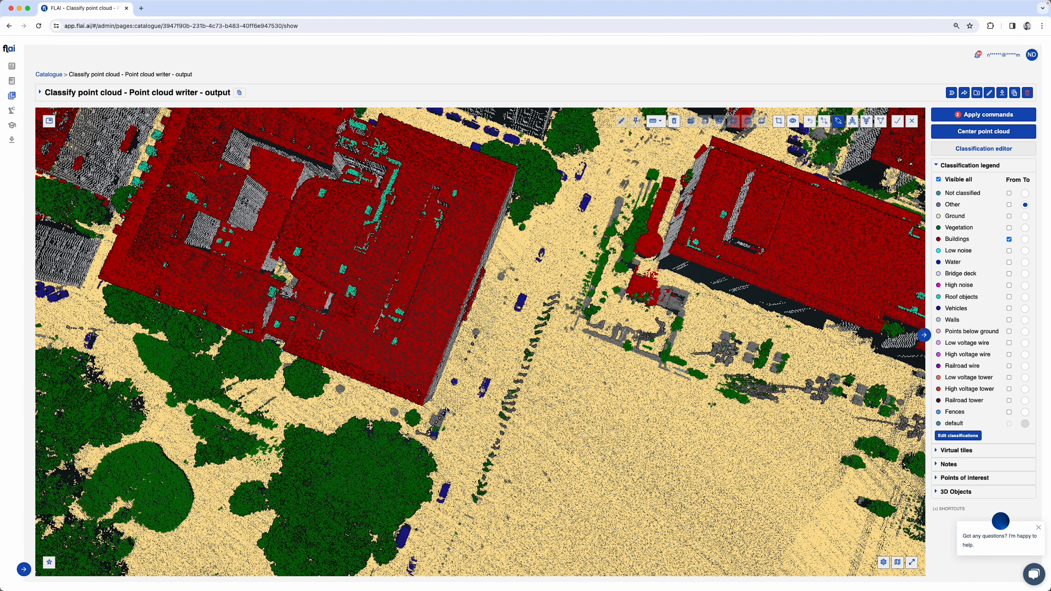
pyautogui.click(448, 407)
pyautogui.click(451, 408)
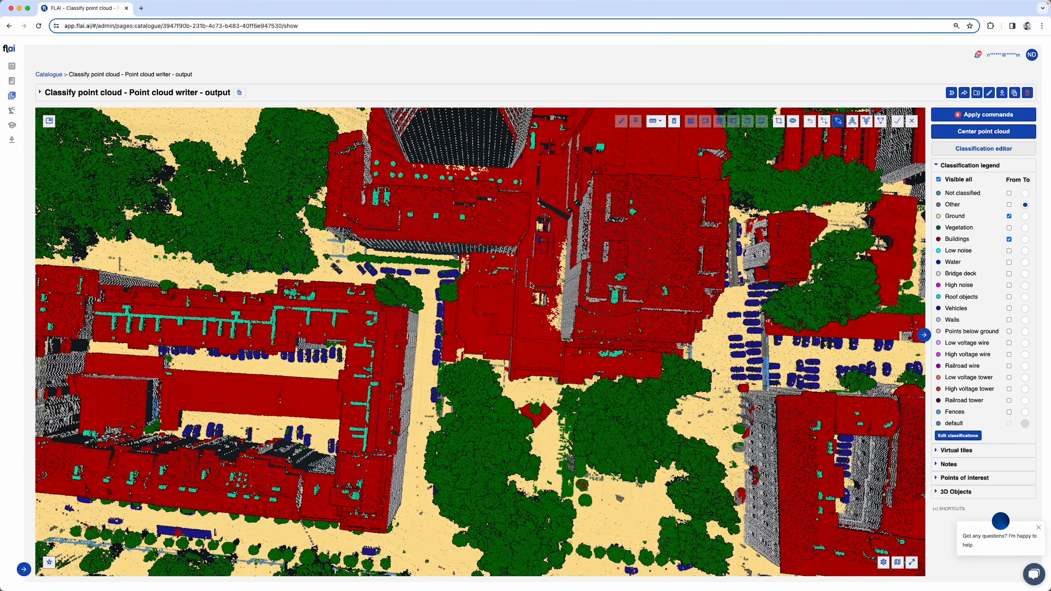
# Select a square area over the central building block, clip the point cloud to it and turn it to a side view
pyautogui.click(508, 297)
pyautogui.click(642, 299)
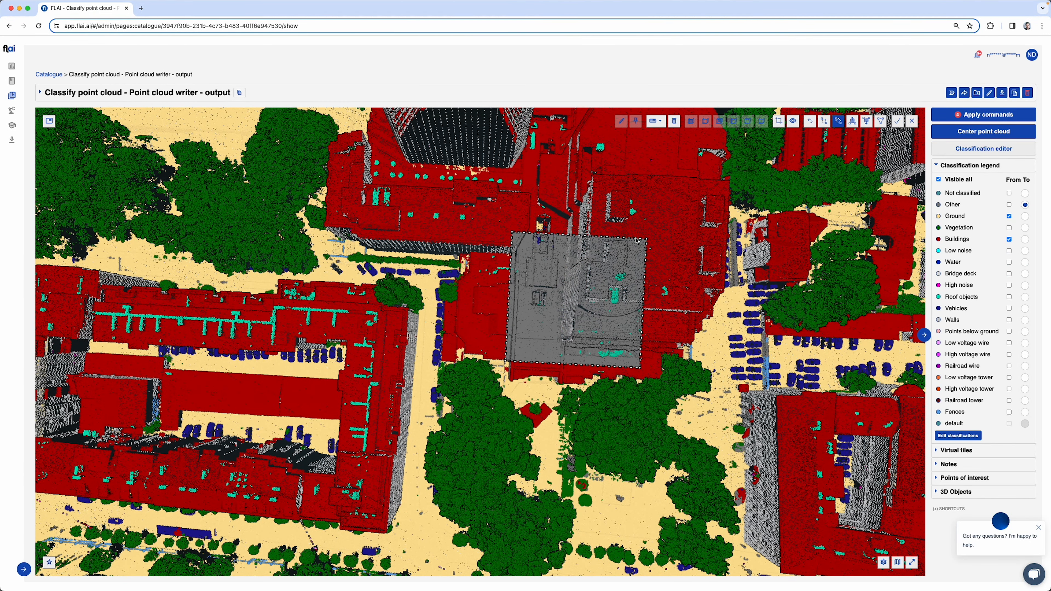
pyautogui.press('c')
pyautogui.moveTo(578, 307); pyautogui.dragTo(329, 325)
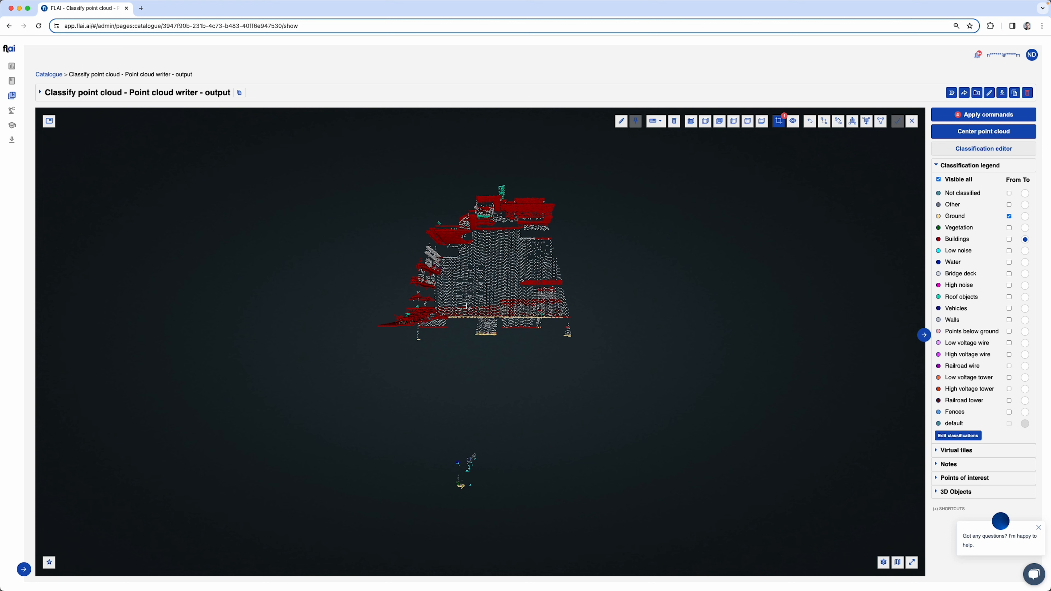
# Select the strip of Ground points across the clipped building's base and reclassify it to Buildings
pyautogui.press('r')
pyautogui.click(441, 316)
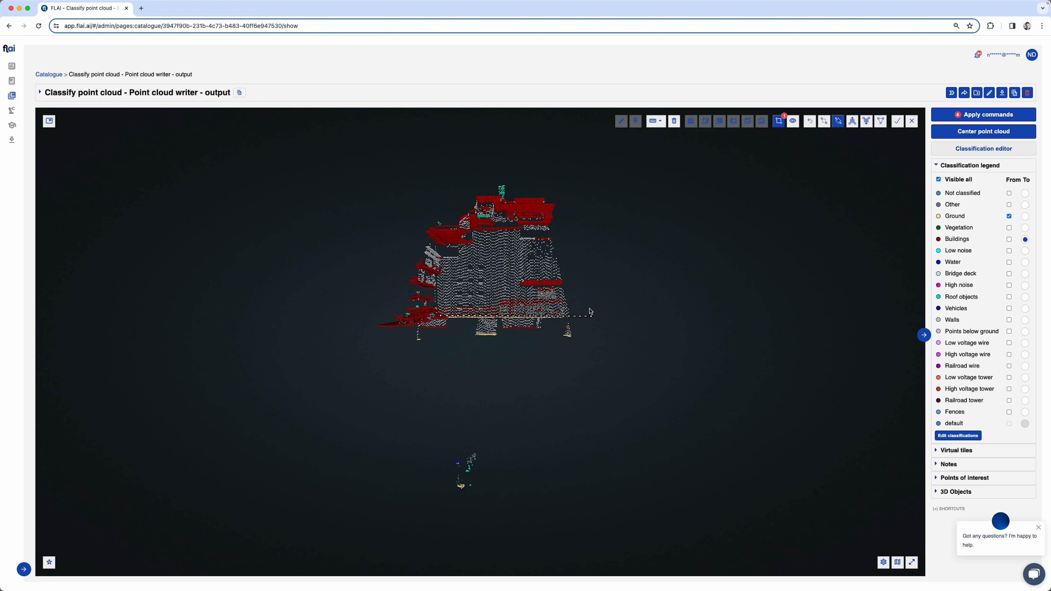
pyautogui.click(613, 317)
pyautogui.click(612, 312)
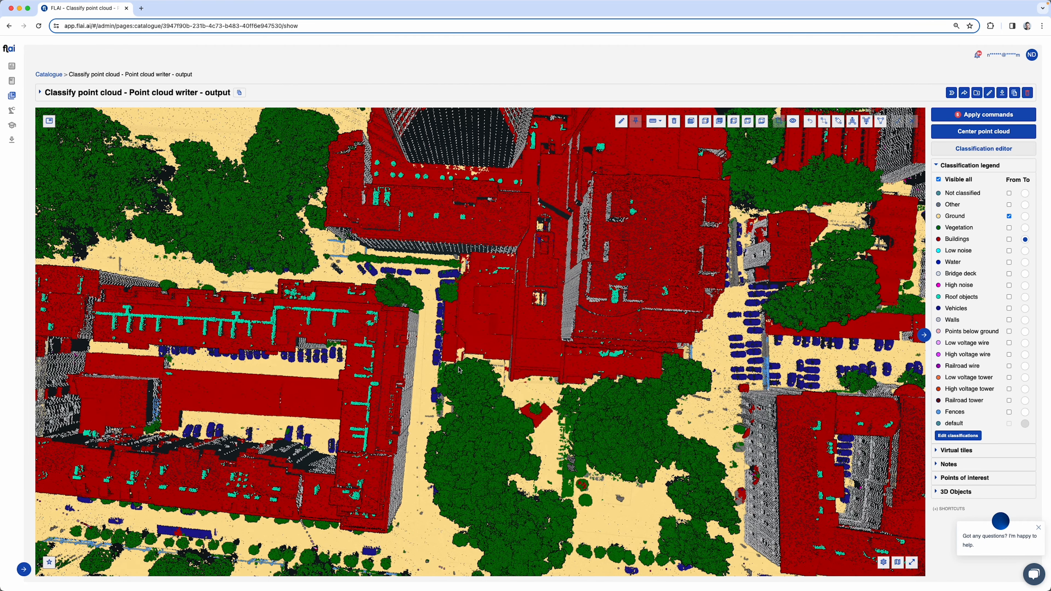
# Set the camera projection to Orthographic for the view of the triangular tower
pyautogui.moveTo(466, 222); pyautogui.dragTo(540, 427)
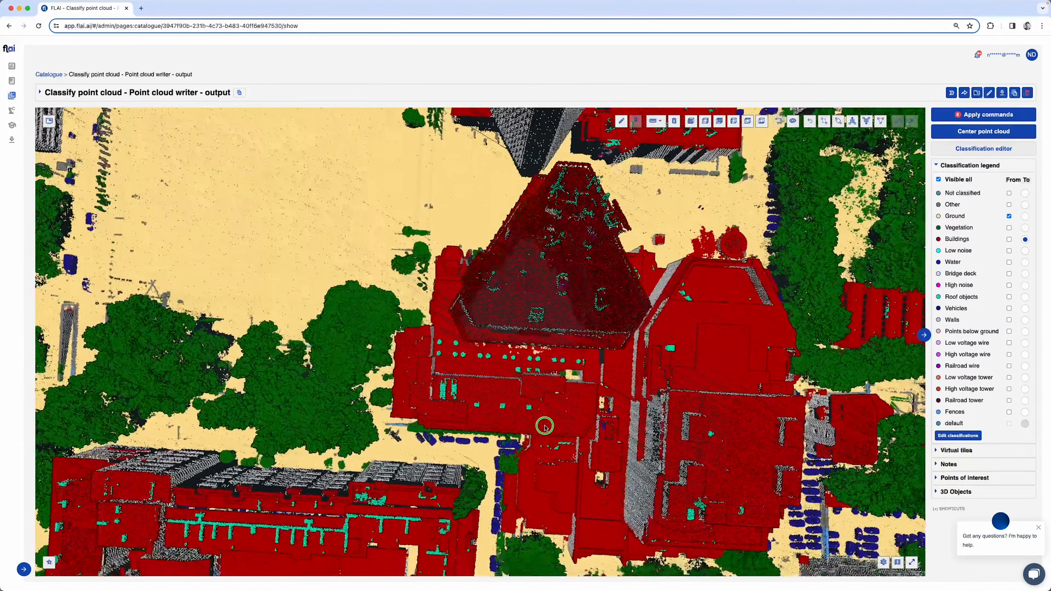
pyautogui.click(883, 562)
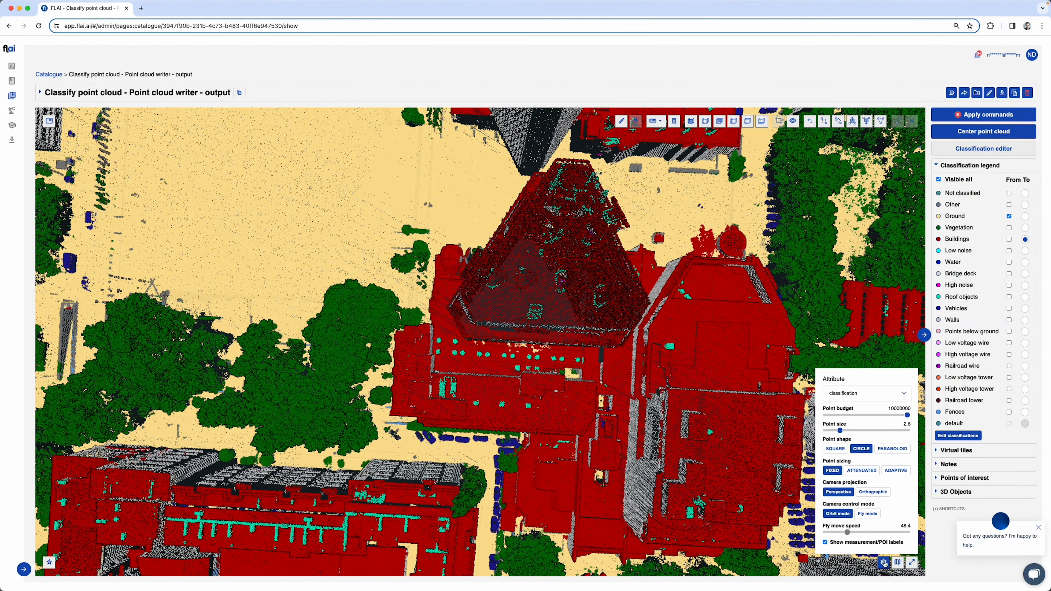
pyautogui.click(873, 492)
# Select a horizontal strip along the triangular tower's lower edge and clip the point cloud to that cross-section
pyautogui.click(596, 345)
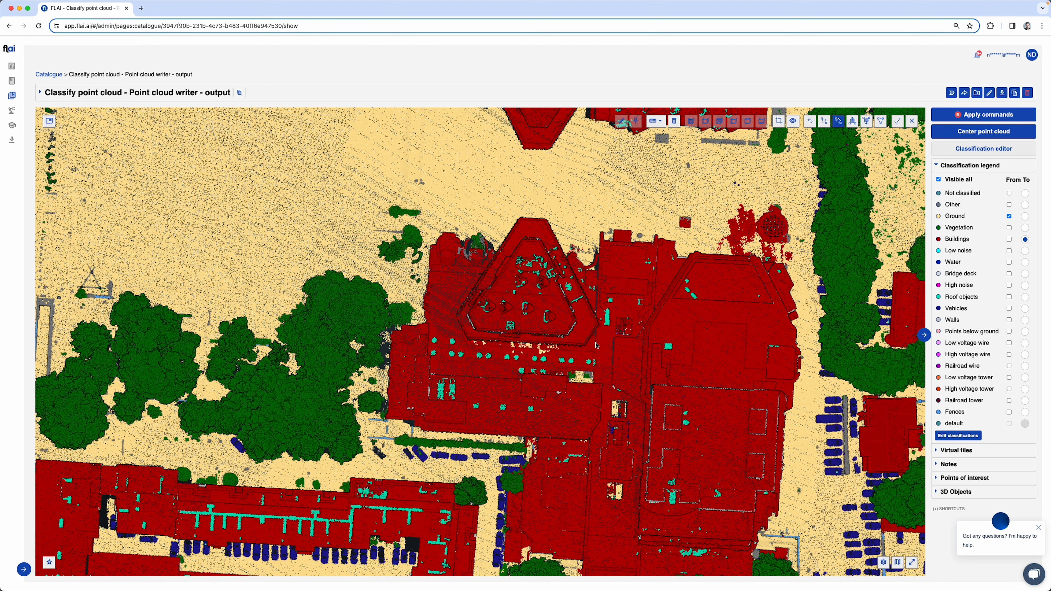
pyautogui.moveTo(458, 357); pyautogui.dragTo(594, 333)
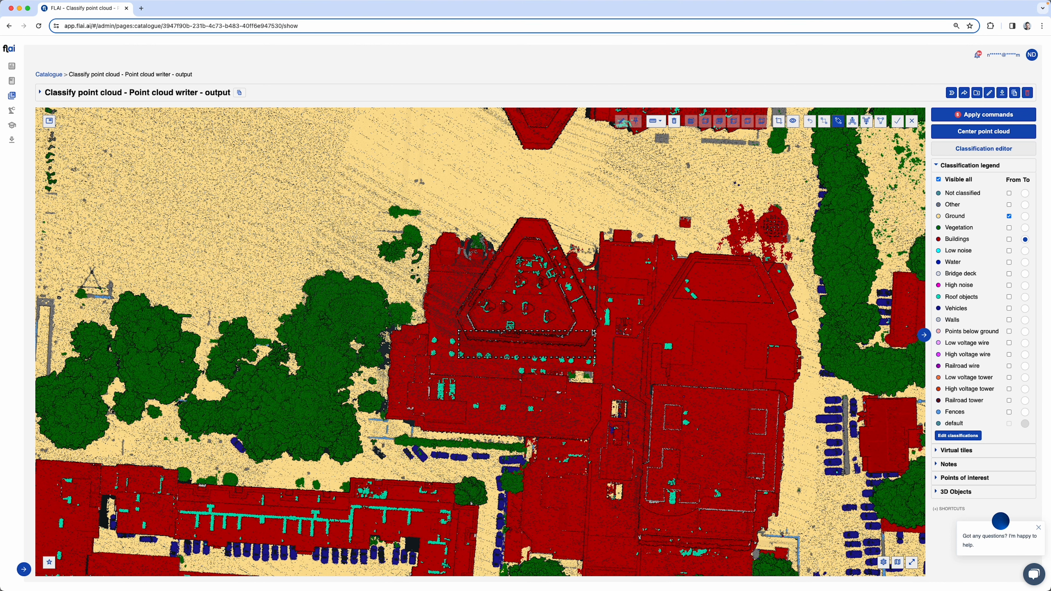
pyautogui.click(589, 331)
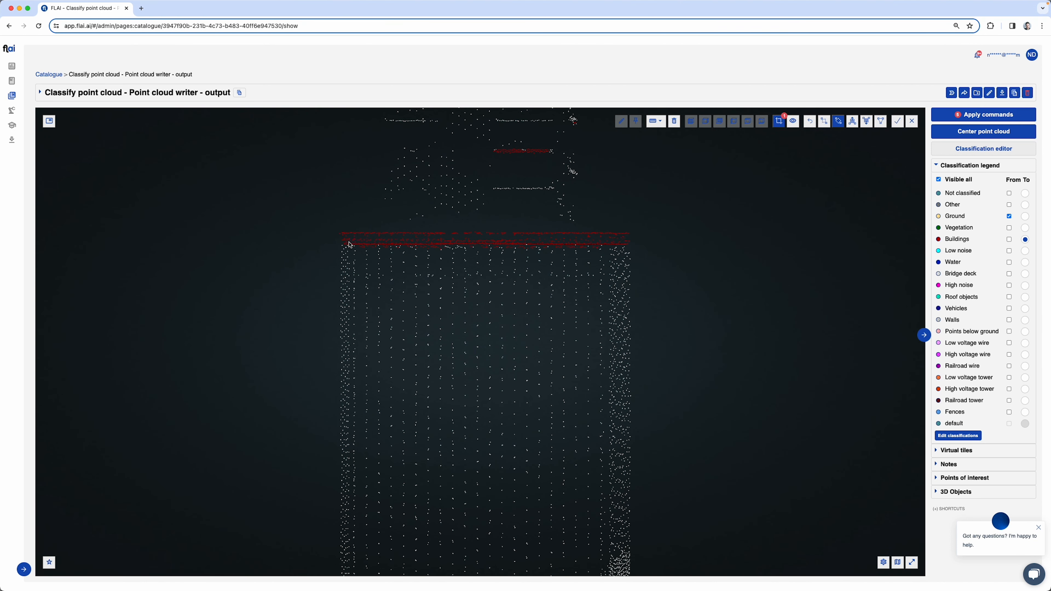
# Select the roof band and the base band of the clipped tower section, and leave the clip
pyautogui.moveTo(348, 248); pyautogui.dragTo(743, 234)
pyautogui.click(741, 235)
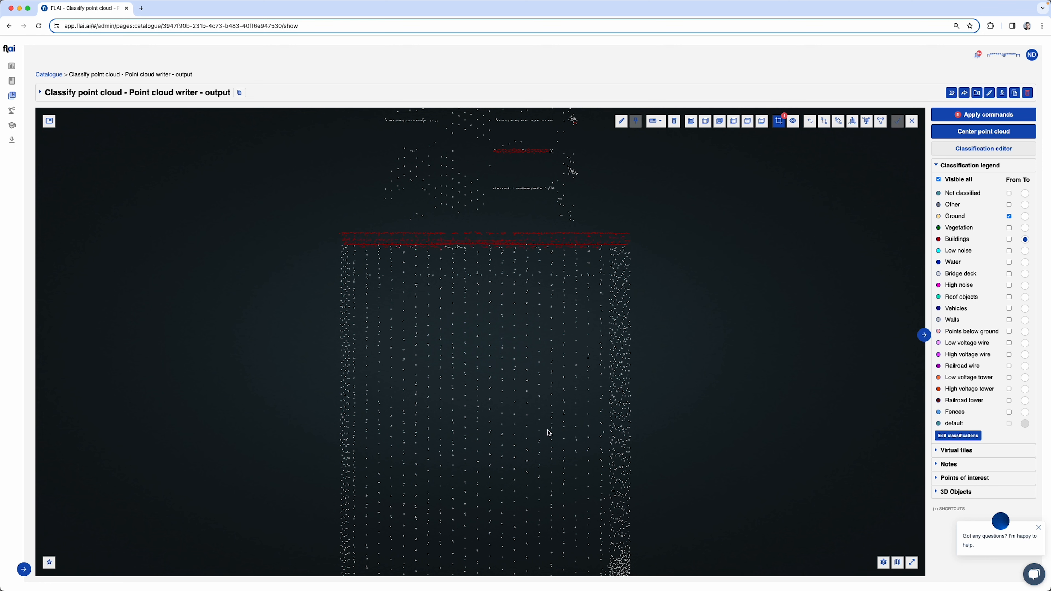
pyautogui.moveTo(549, 432); pyautogui.dragTo(550, 390, button='right')
pyautogui.click(353, 470)
pyautogui.moveTo(330, 471); pyautogui.dragTo(698, 464)
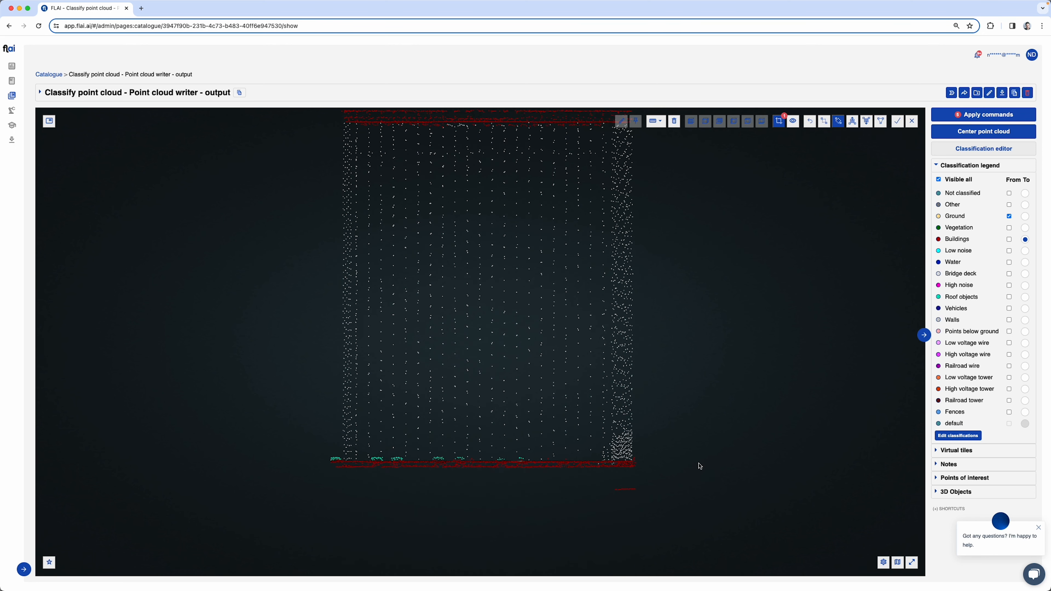
pyautogui.press('Escape')
# Reclassify the Ground patches on the large rectangular warehouse roof to Buildings
pyautogui.moveTo(276, 413); pyautogui.dragTo(715, 167)
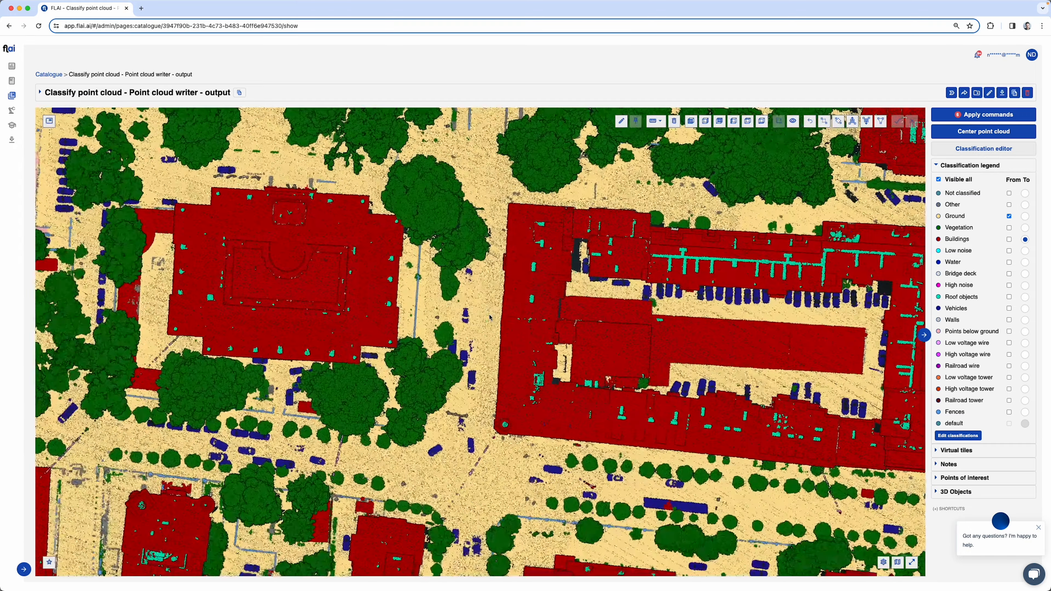
pyautogui.moveTo(275, 332); pyautogui.dragTo(731, 172)
pyautogui.scroll(1, 420, 370)
pyautogui.press('2')
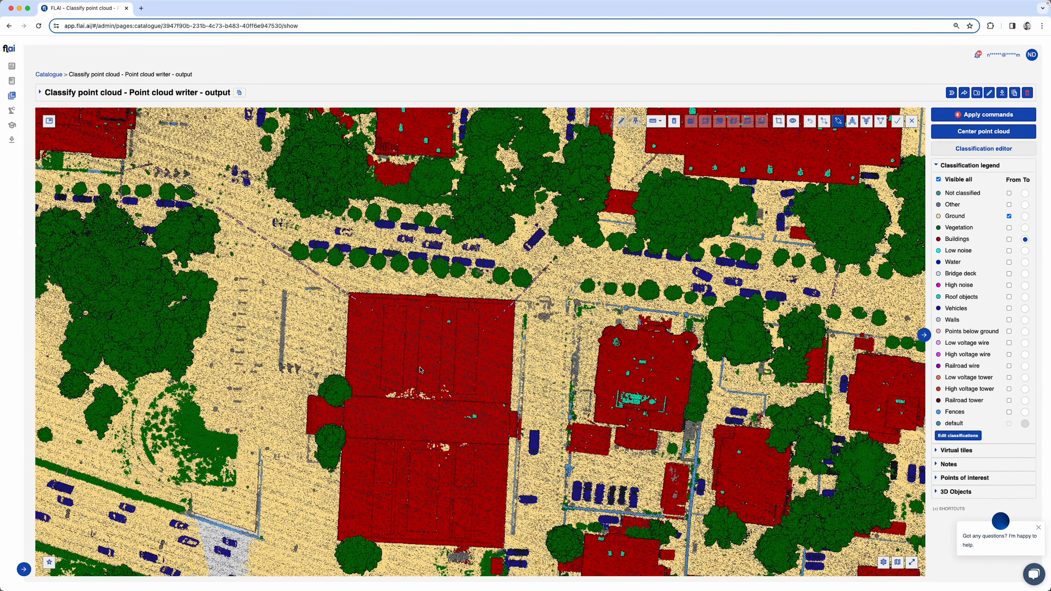
pyautogui.moveTo(424, 366)
pyautogui.mouseDown()
pyautogui.moveTo(423, 495)
pyautogui.moveTo(477, 495)
pyautogui.mouseUp()
pyautogui.press('Escape')
# Select a narrow diagonal strip along the overhead wire from the street to the warehouse and clip to it
pyautogui.press('3')
pyautogui.click(144, 159)
pyautogui.click(400, 331)
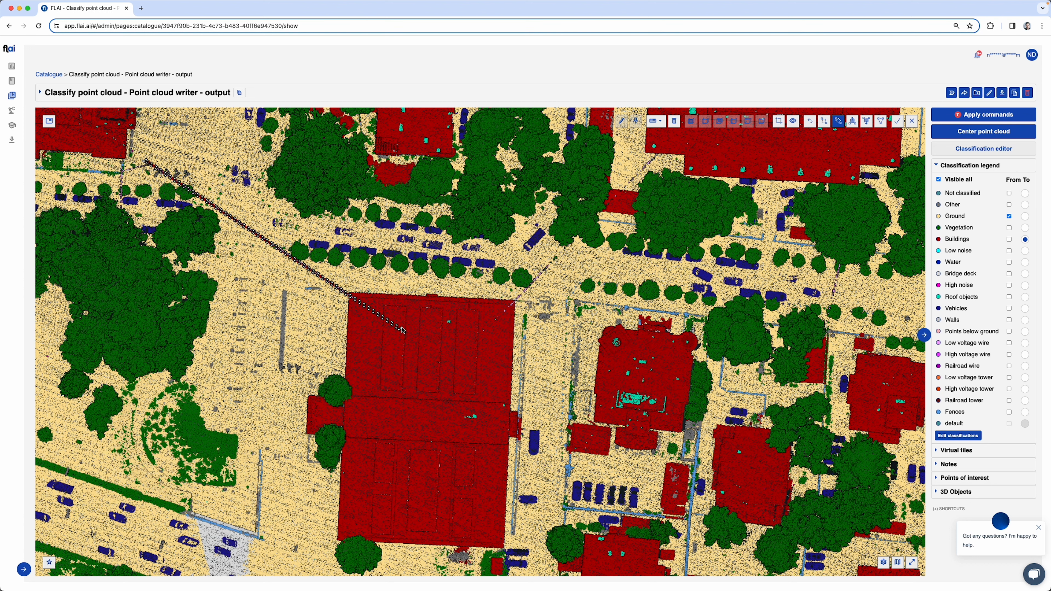
pyautogui.rightClick(403, 330)
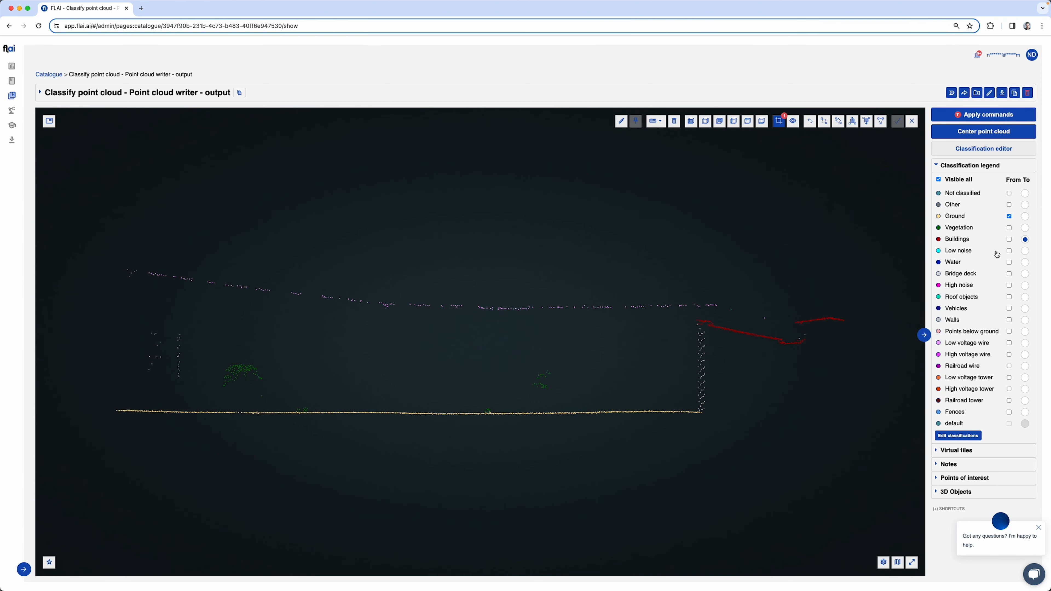
# Add Low voltage wire as a source class, set Other as the target, and reclassify the clipped overhead wire
pyautogui.click(1009, 343)
pyautogui.click(1025, 205)
pyautogui.click(120, 265)
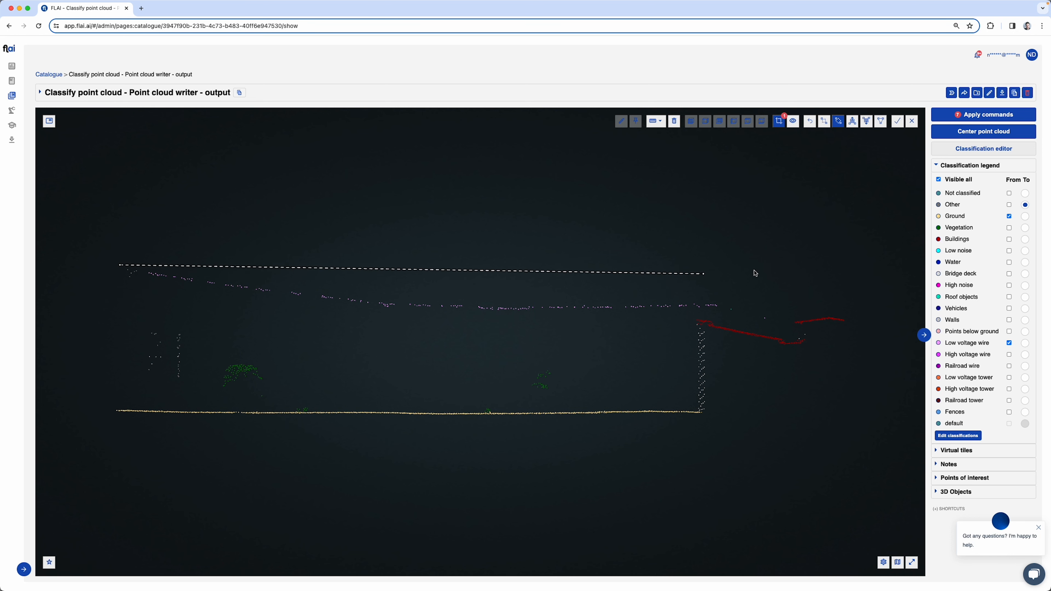
pyautogui.click(767, 286)
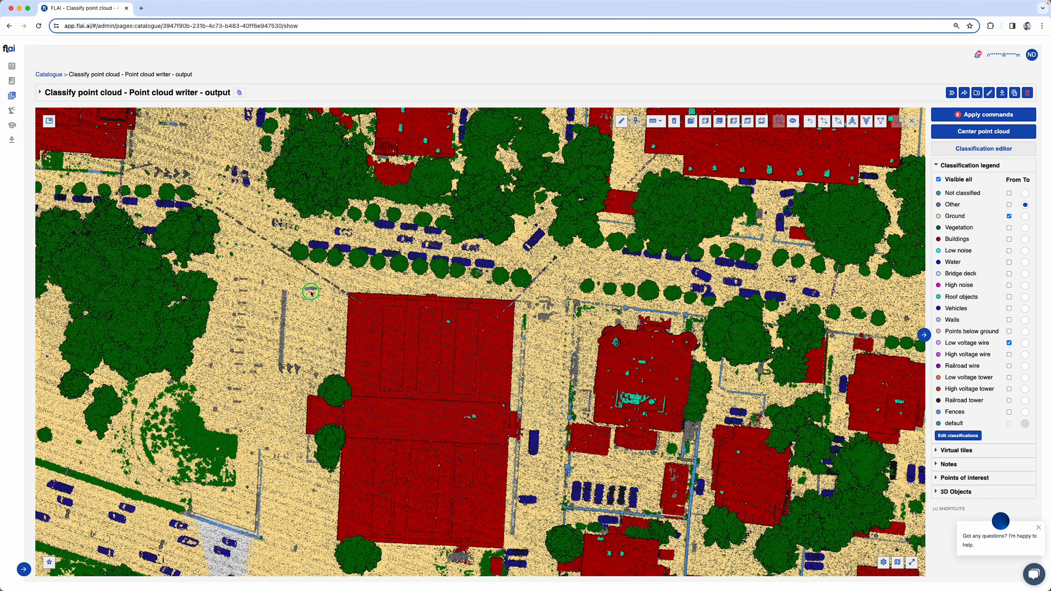
# Select a square area around the construction site with the crane and clip the point cloud to it
pyautogui.moveTo(311, 292); pyautogui.dragTo(671, 393, button='right')
pyautogui.moveTo(236, 383); pyautogui.dragTo(628, 355, button='right')
pyautogui.moveTo(410, 534); pyautogui.dragTo(584, 319, button='right')
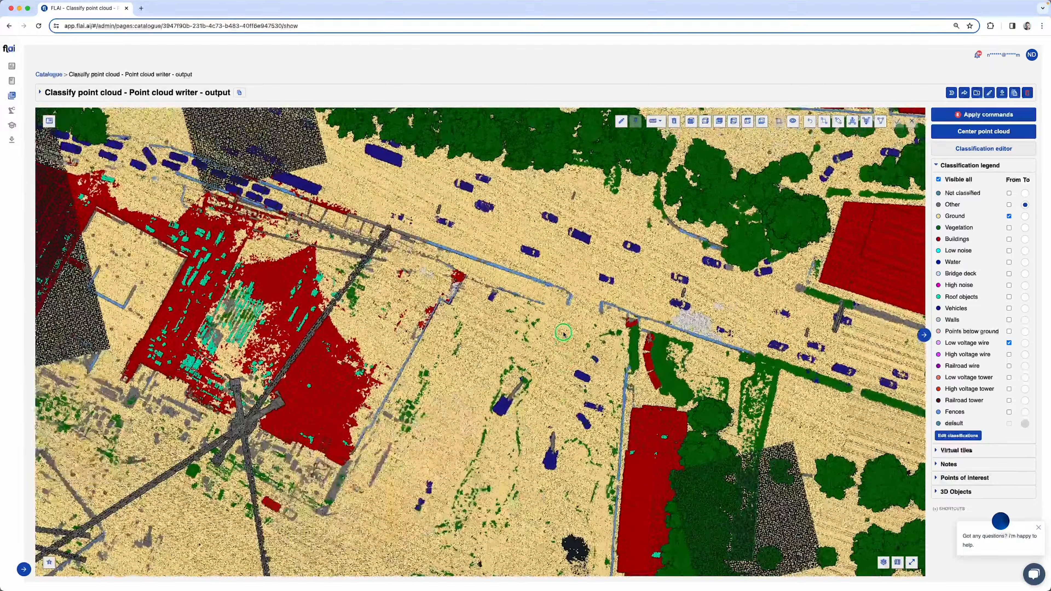
pyautogui.moveTo(471, 427); pyautogui.dragTo(560, 343, button='right')
pyautogui.moveTo(559, 343); pyautogui.dragTo(431, 427)
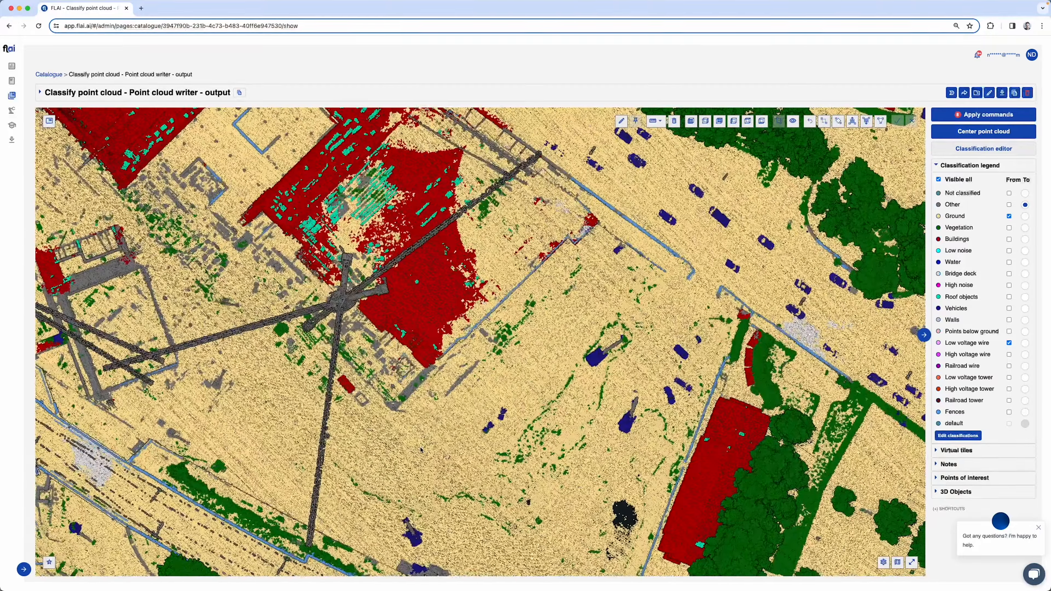
pyautogui.moveTo(431, 426); pyautogui.dragTo(392, 533, button='right')
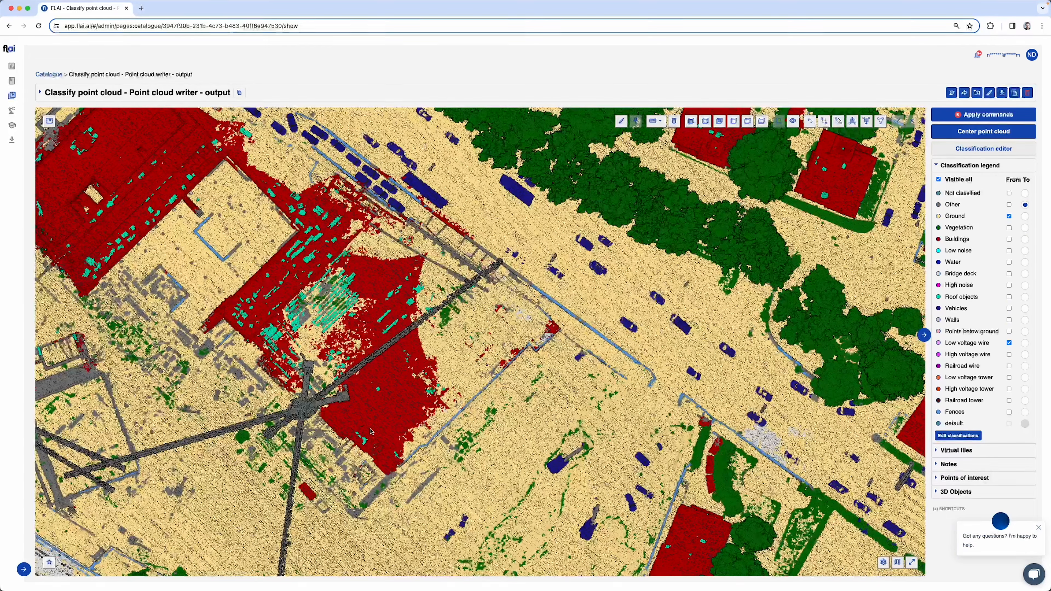
pyautogui.press('p')
pyautogui.click(292, 418)
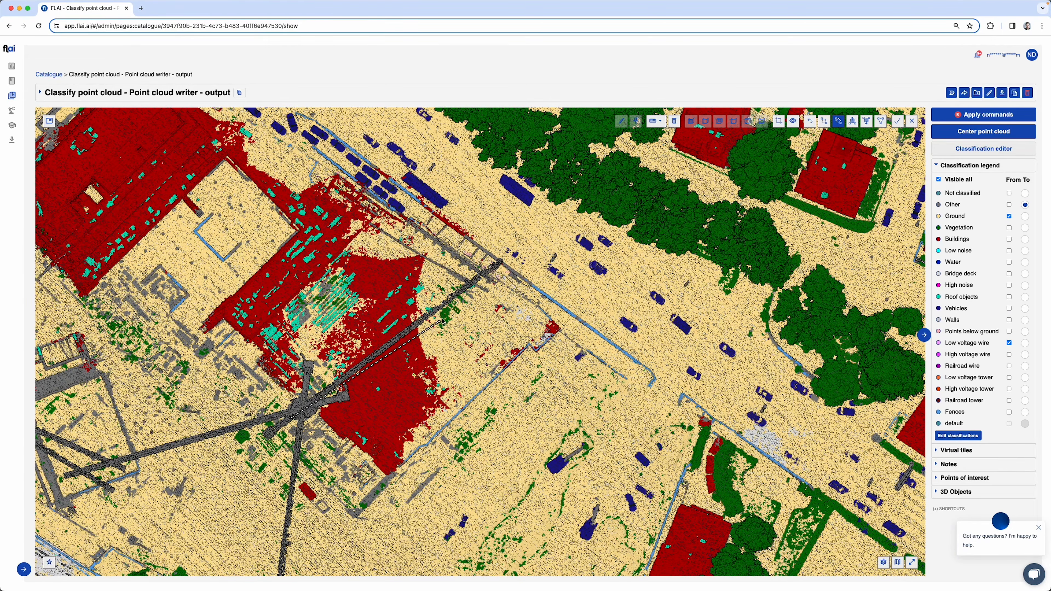
pyautogui.click(468, 269)
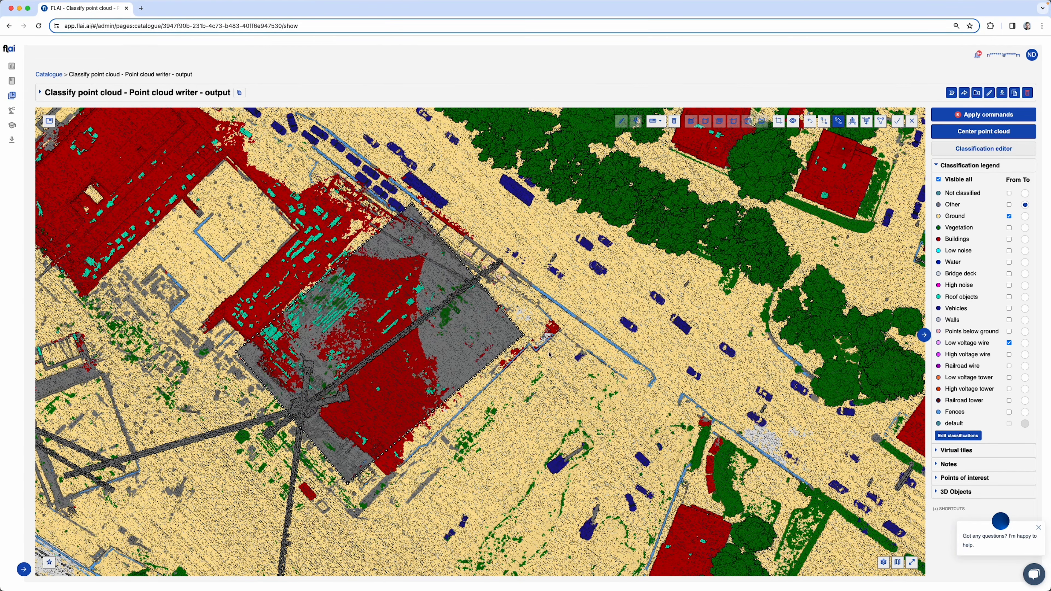
pyautogui.click(575, 359)
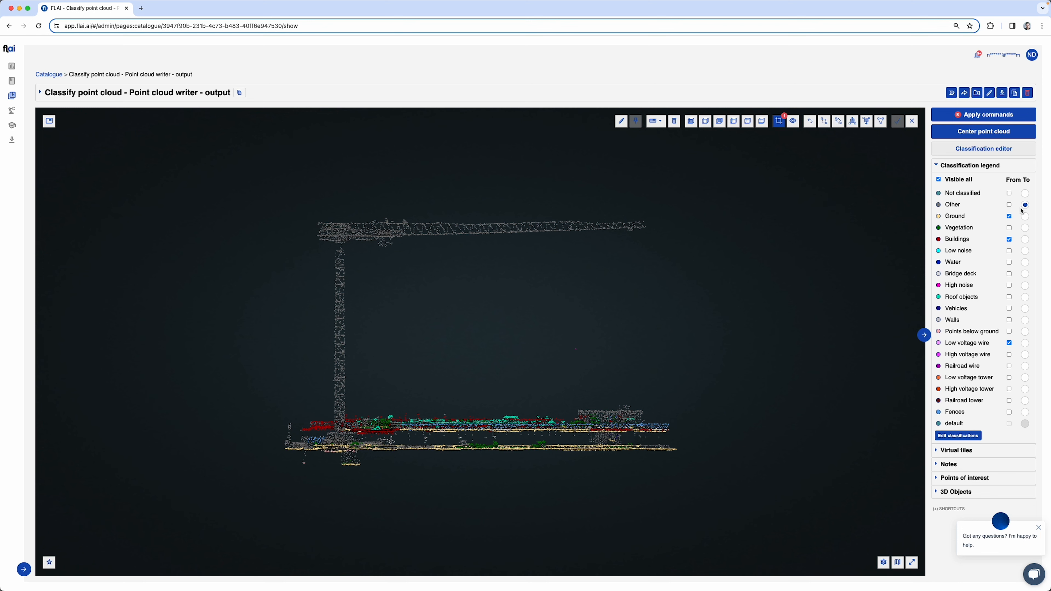
# Remove Low voltage wire from the source classes and reclassify the construction site's raised floor band from Buildings and Ground to Other
pyautogui.click(1009, 344)
pyautogui.press('2')
pyautogui.click(298, 424)
pyautogui.click(712, 423)
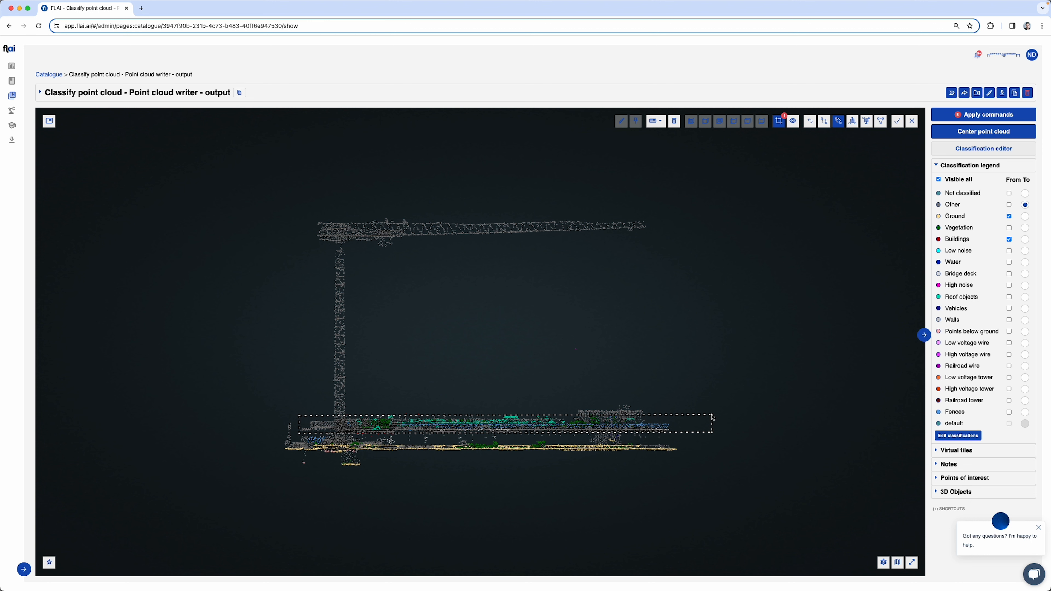
pyautogui.click(397, 429)
# Reclassify the remaining Buildings and Ground points on the construction site's upper level to Other and leave the clip
pyautogui.press('2')
pyautogui.click(354, 432)
pyautogui.click(424, 433)
pyautogui.click(387, 415)
pyautogui.click(452, 414)
pyautogui.click(452, 408)
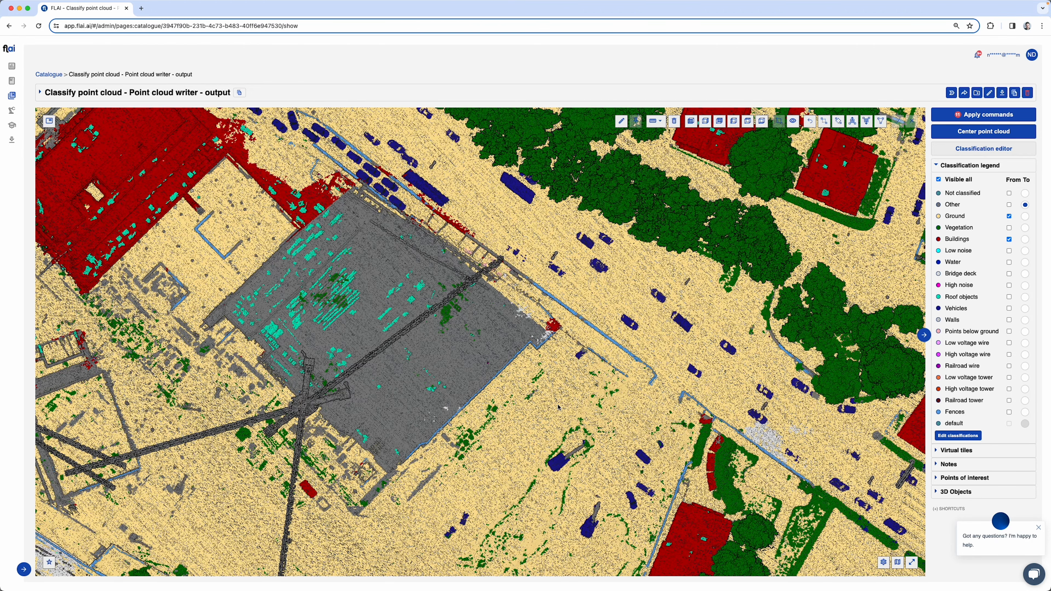
# Select a narrow strip along the stair structure beside the neighbouring red building and clip the point cloud to it
pyautogui.moveTo(556, 424); pyautogui.dragTo(600, 427)
pyautogui.moveTo(422, 447); pyautogui.dragTo(587, 560)
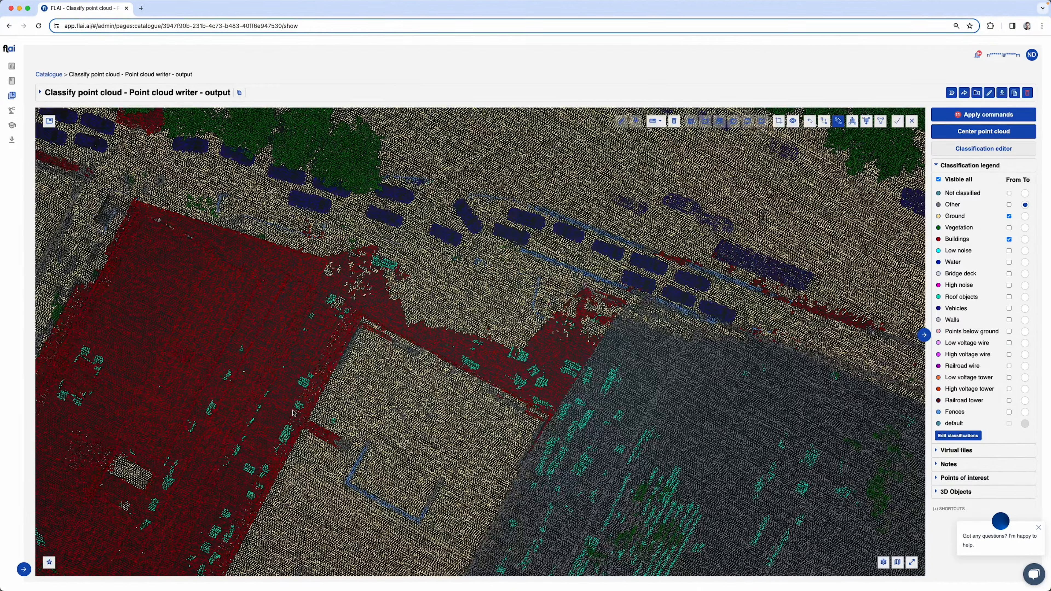
pyautogui.click(292, 417)
pyautogui.click(356, 453)
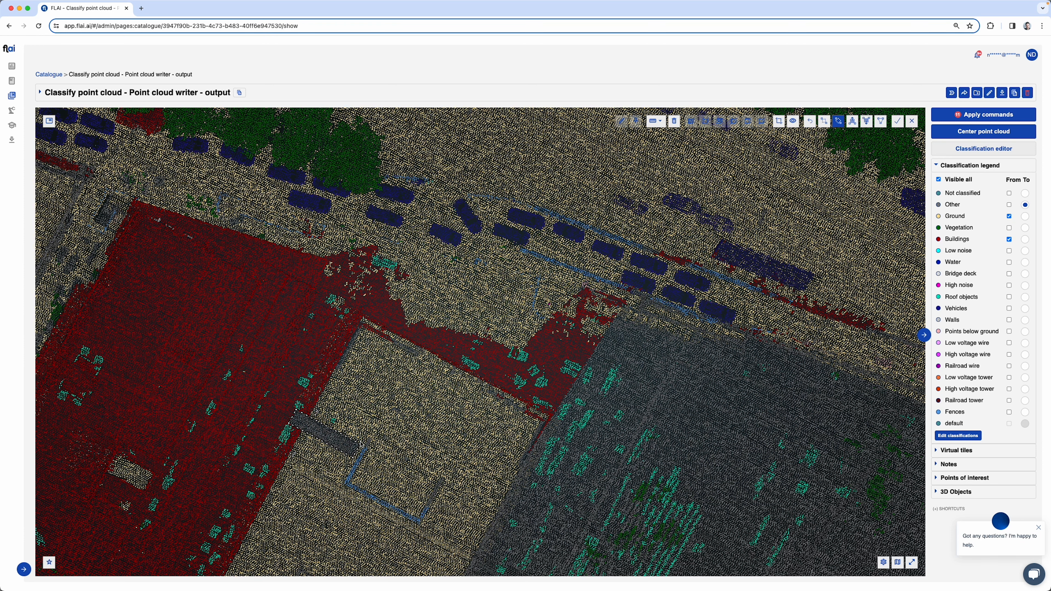
pyautogui.click(360, 444)
pyautogui.scroll(-5, 534, 401)
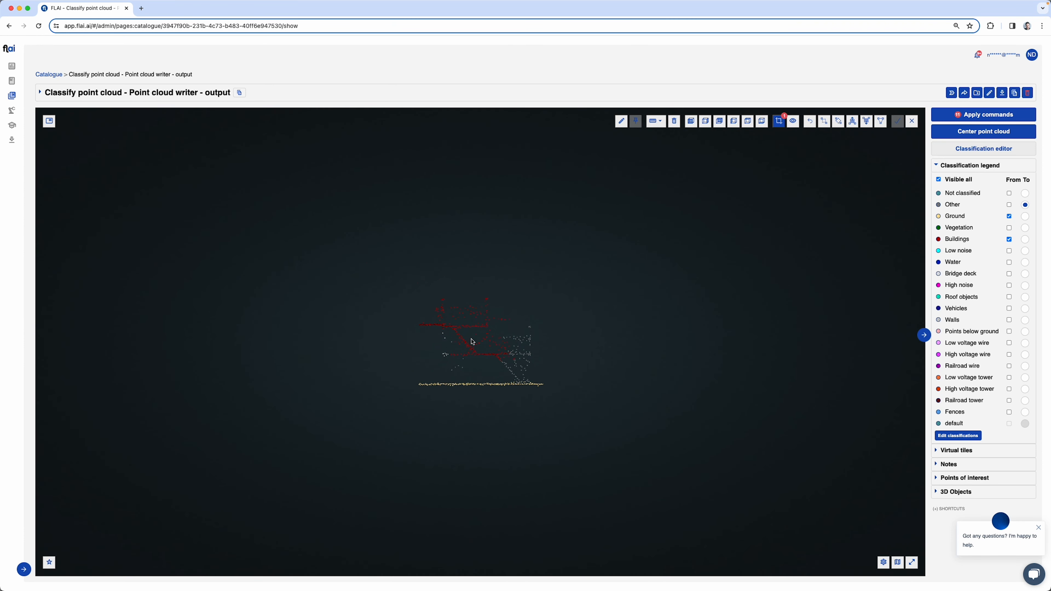
# Reclassify the stair structure's Buildings points in the clipped section to Other and leave the clip
pyautogui.press('r')
pyautogui.click(446, 324)
pyautogui.click(574, 328)
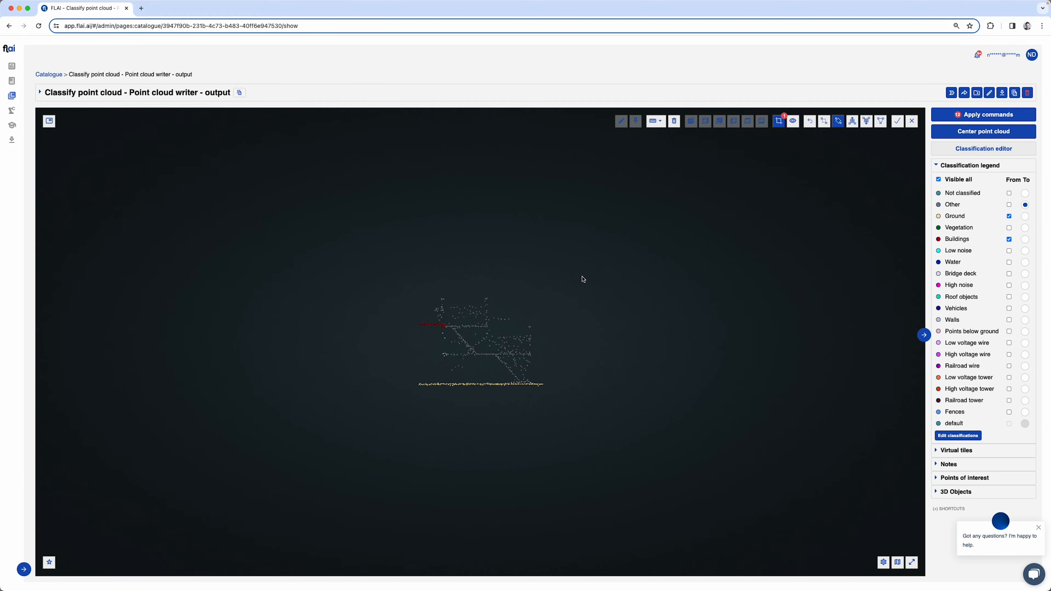
pyautogui.click(583, 280)
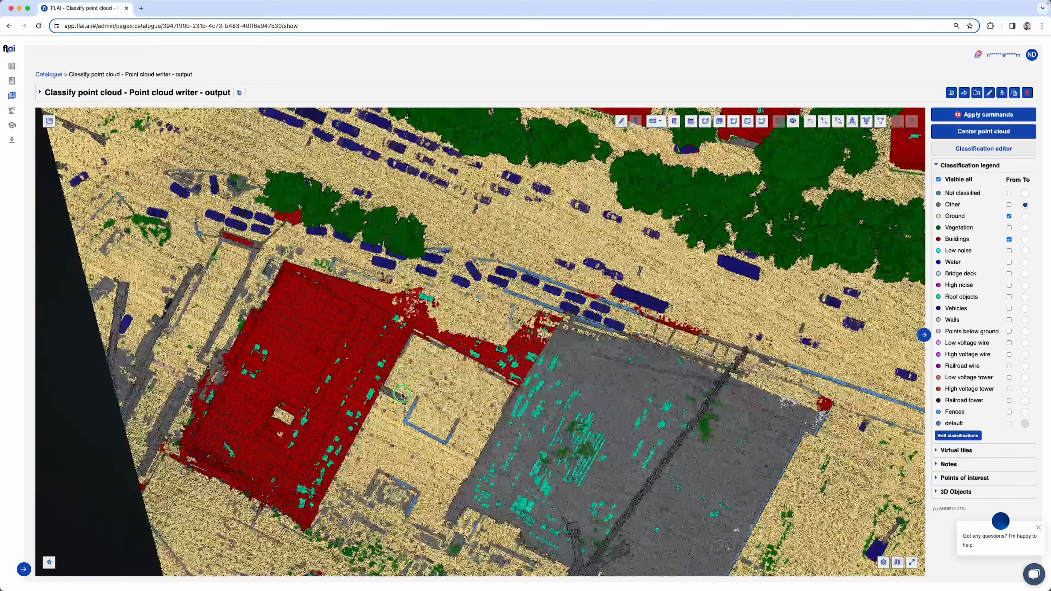
# Select a narrow strip over the long structure beside the parked vehicles and clip the point cloud to it
pyautogui.moveTo(401, 394); pyautogui.dragTo(517, 385, button='right')
pyautogui.moveTo(589, 297); pyautogui.dragTo(540, 356, button='right')
pyautogui.press('r')
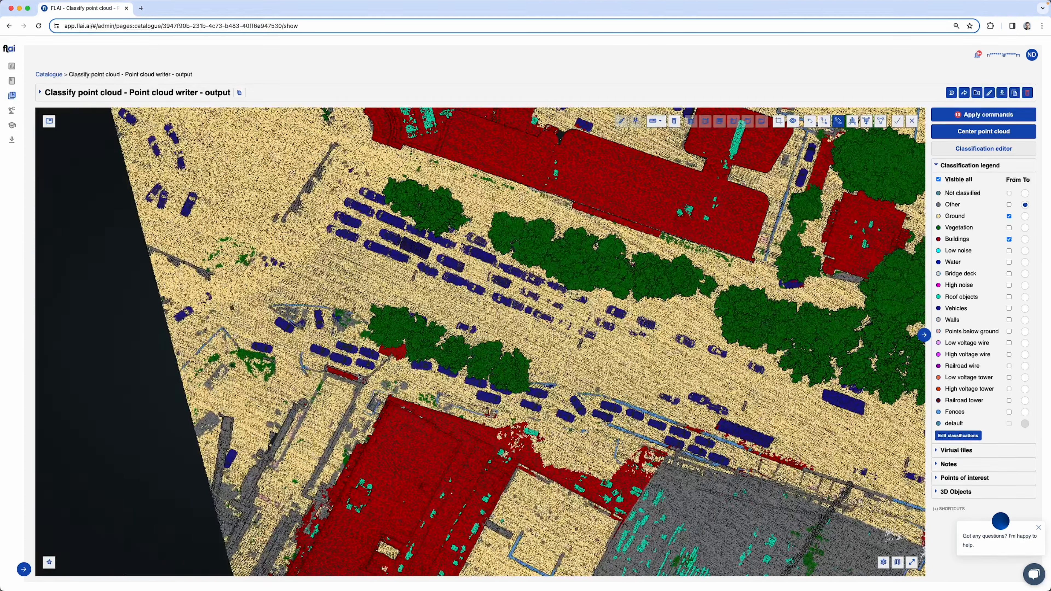
pyautogui.click(404, 390)
pyautogui.press('r')
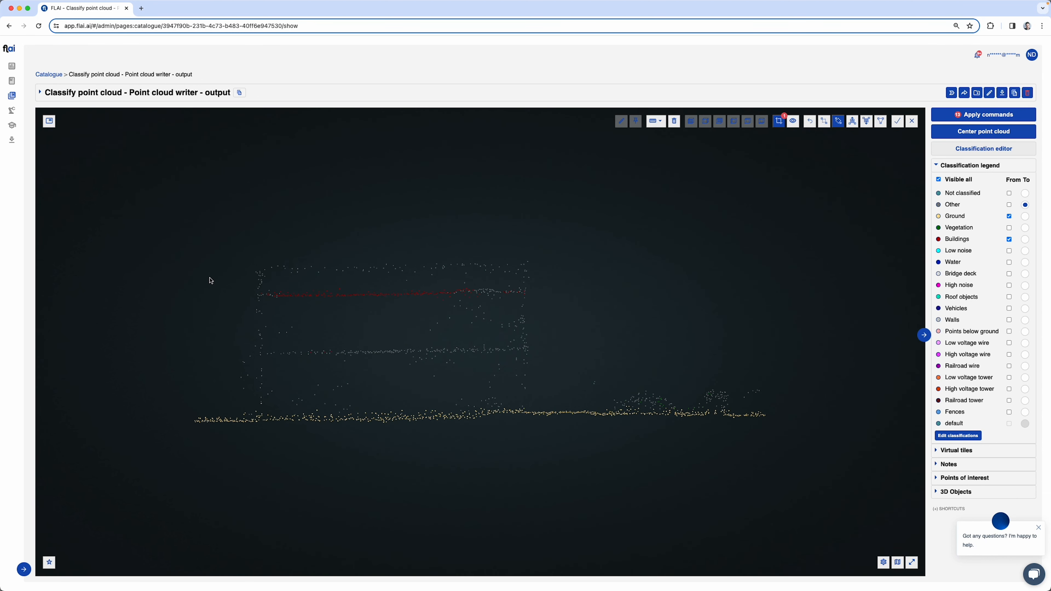
# Reclassify the raised Buildings layer of the clipped structure to Other and return to the full point cloud
pyautogui.click(205, 287)
pyautogui.click(574, 286)
pyautogui.click(289, 348)
pyautogui.click(474, 348)
pyautogui.click(471, 333)
pyautogui.press('Escape')
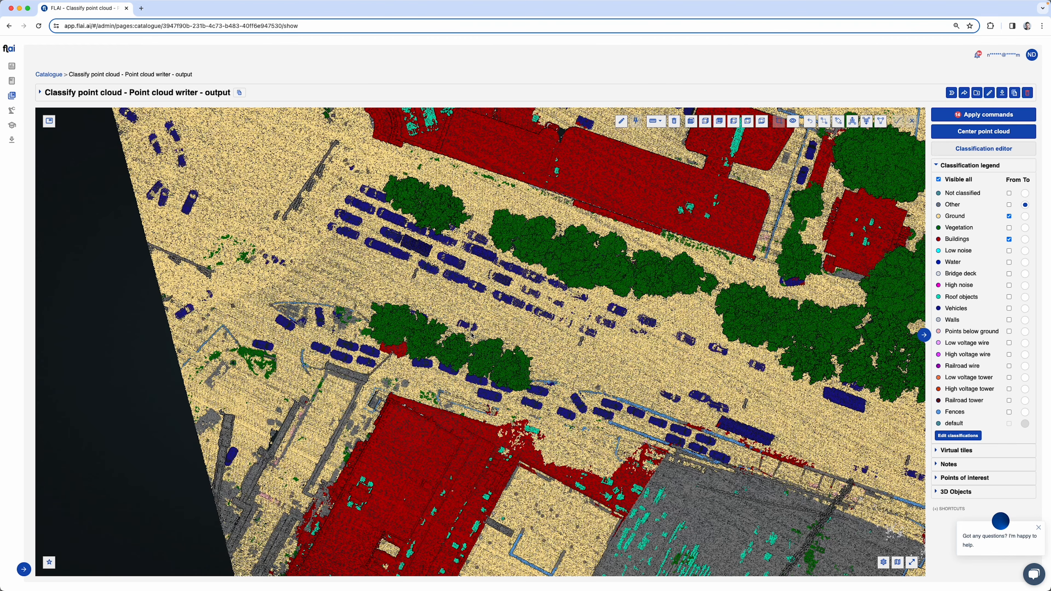
# Clip the point cloud to a strip over the small Buildings patch between the trees and parked vehicles, examine it and leave the clip
pyautogui.press('r')
pyautogui.click(382, 373)
pyautogui.click(399, 324)
pyautogui.click(421, 334)
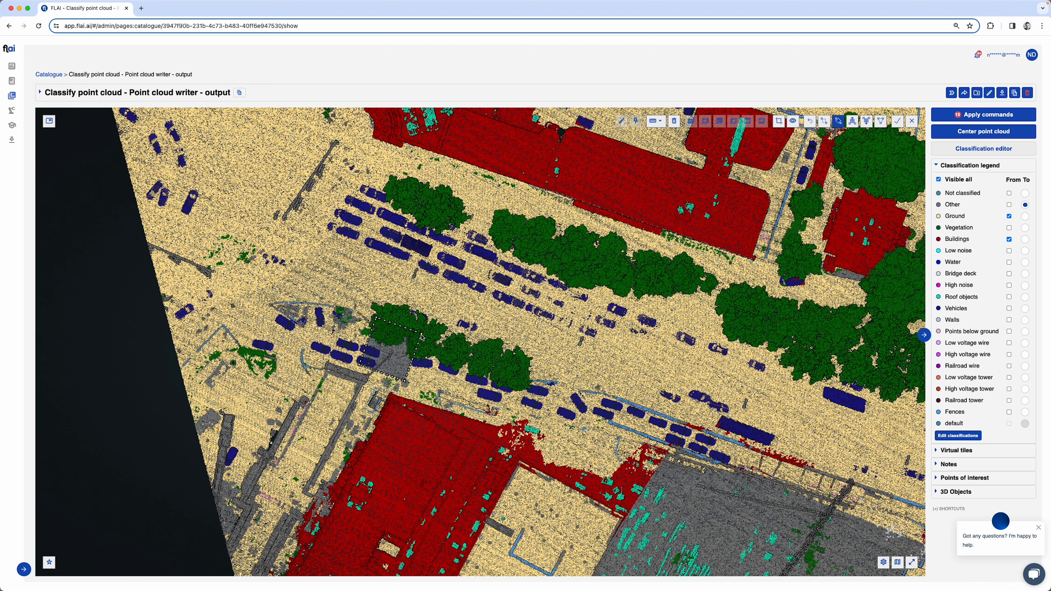
pyautogui.press('c')
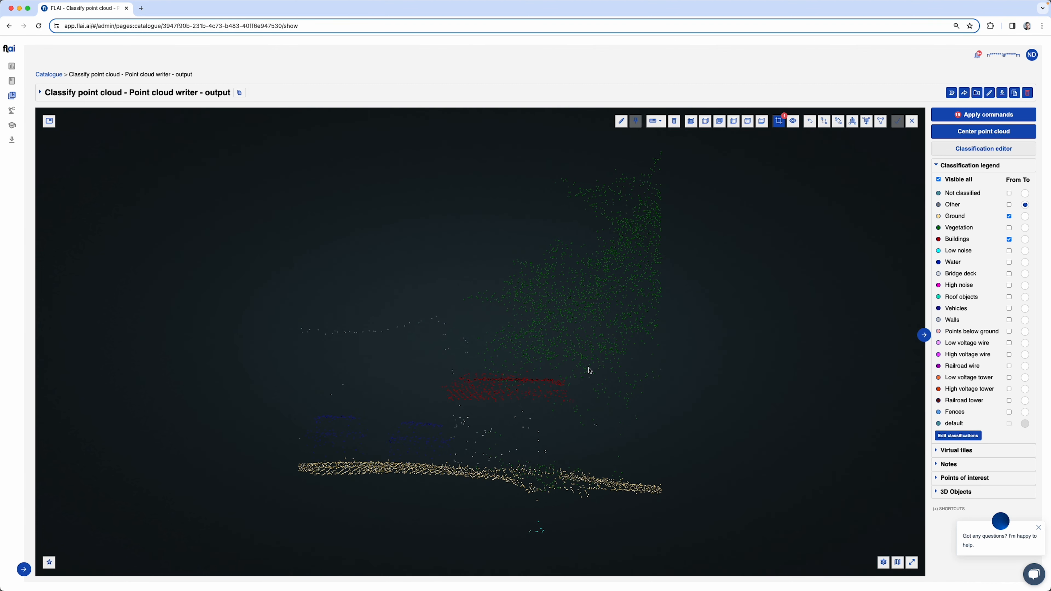
pyautogui.moveTo(590, 370)
pyautogui.mouseDown()
pyautogui.moveTo(368, 373)
pyautogui.moveTo(448, 423)
pyautogui.moveTo(737, 392)
pyautogui.moveTo(790, 369)
pyautogui.moveTo(805, 407)
pyautogui.moveTo(879, 411)
pyautogui.moveTo(586, 359)
pyautogui.mouseUp()
pyautogui.press('Escape')
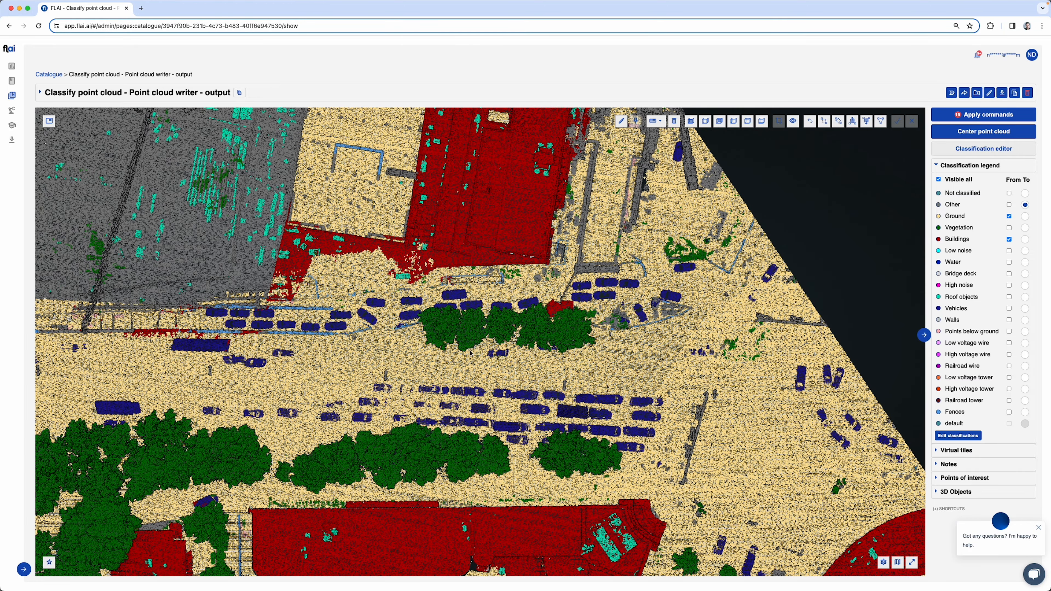
# Select a narrow strip over the vehicle at the tree's edge between the two building blocks and clip the point cloud to it
pyautogui.moveTo(463, 362)
pyautogui.mouseDown(button='right')
pyautogui.moveTo(477, 313)
pyautogui.moveTo(479, 363)
pyautogui.mouseUp(button='right')
pyautogui.click(469, 363)
pyautogui.click(456, 357)
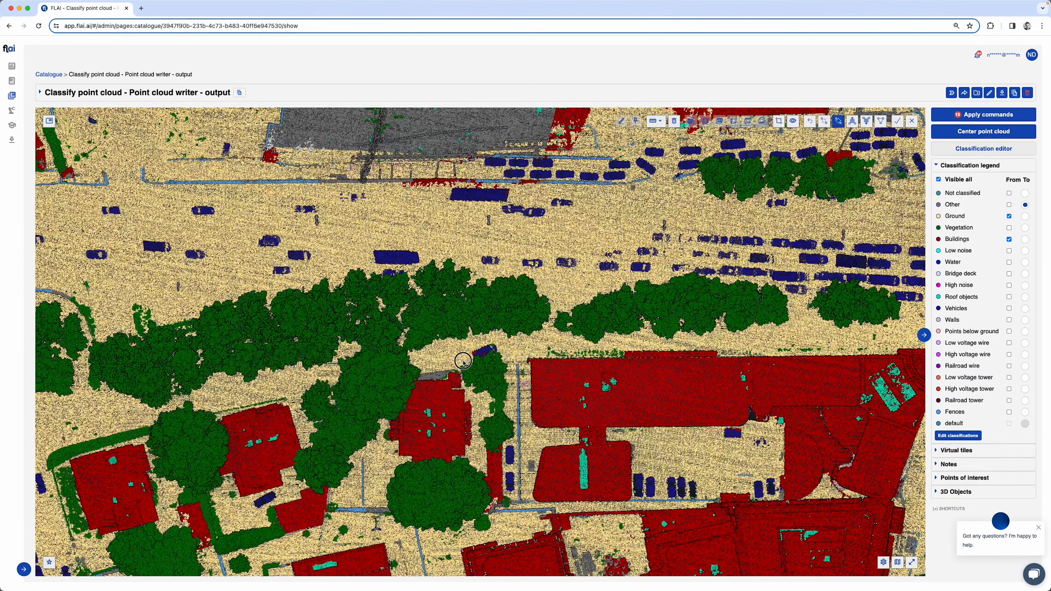
pyautogui.click(512, 337)
pyautogui.click(525, 344)
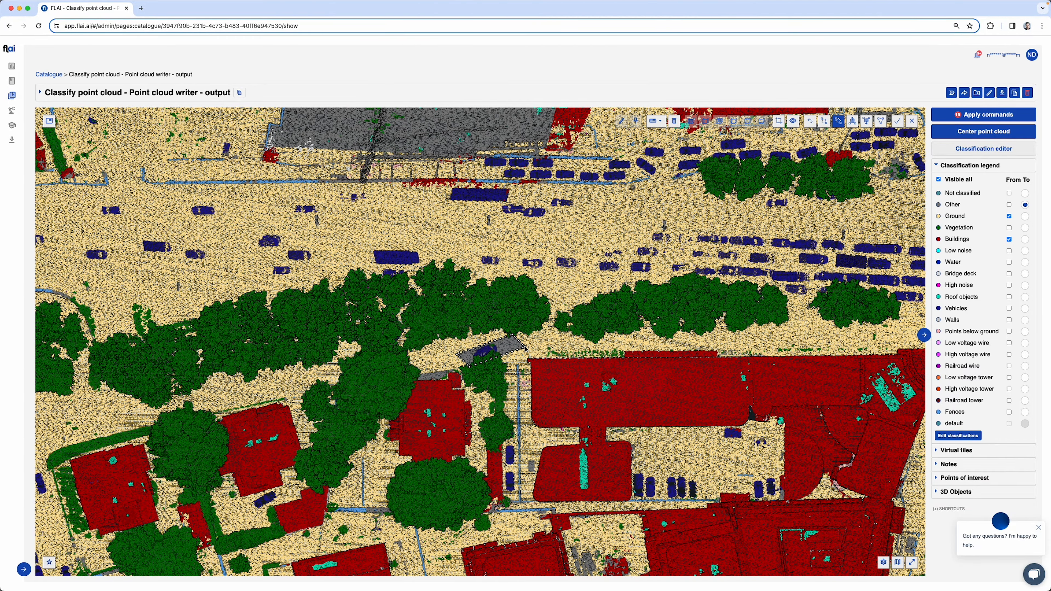
pyautogui.rightClick(525, 349)
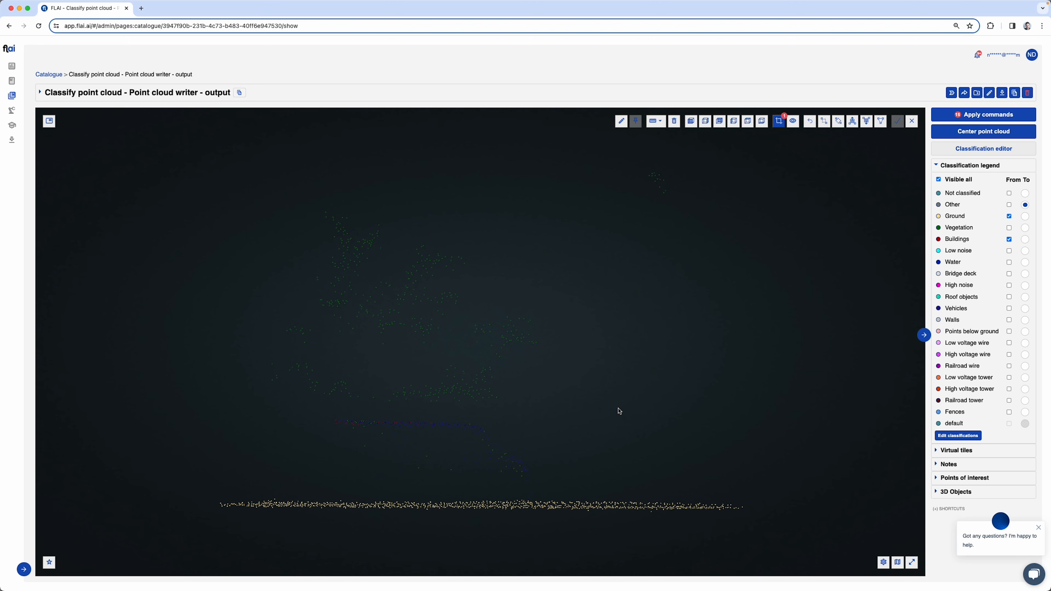
# Reclassify the clipped vehicle's Vegetation and Buildings points to Vehicles, with Ground excluded from the source classes, and leave the clip
pyautogui.moveTo(730, 399); pyautogui.dragTo(705, 399)
pyautogui.click(1009, 228)
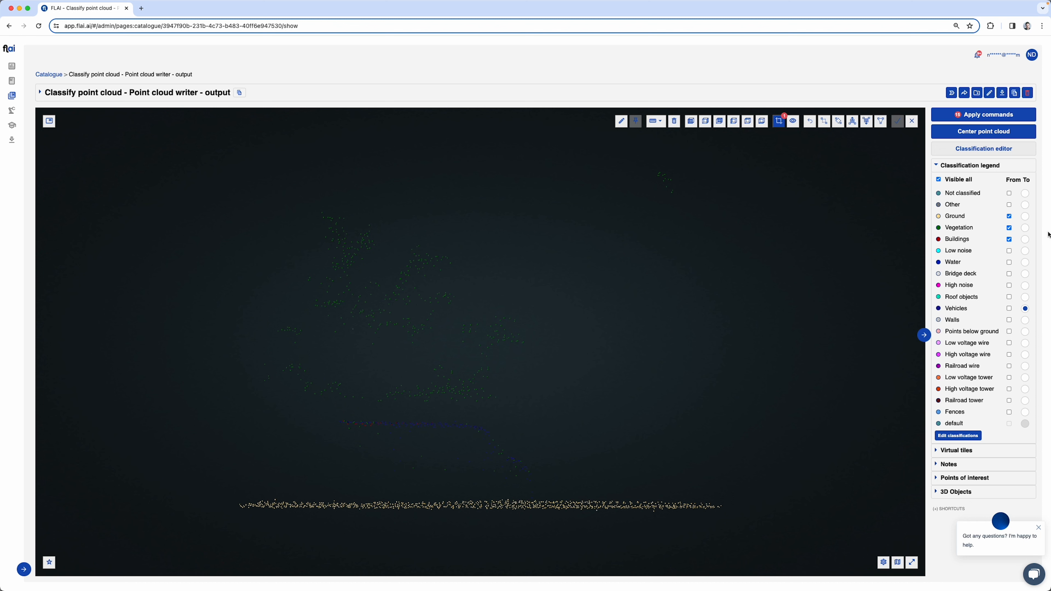
pyautogui.click(1010, 217)
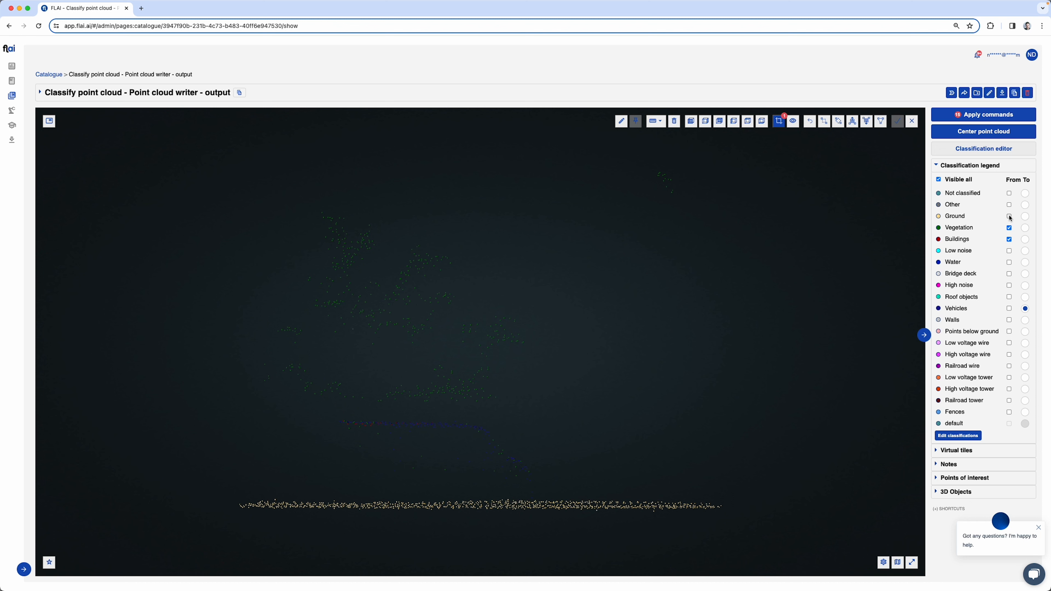
pyautogui.press('l')
pyautogui.click(334, 426)
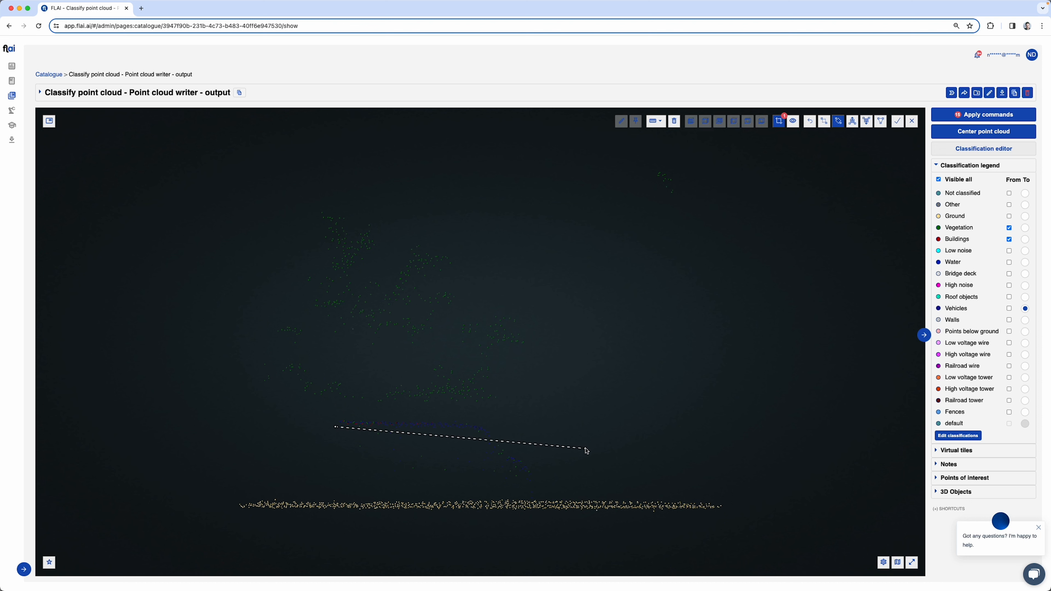
pyautogui.click(574, 432)
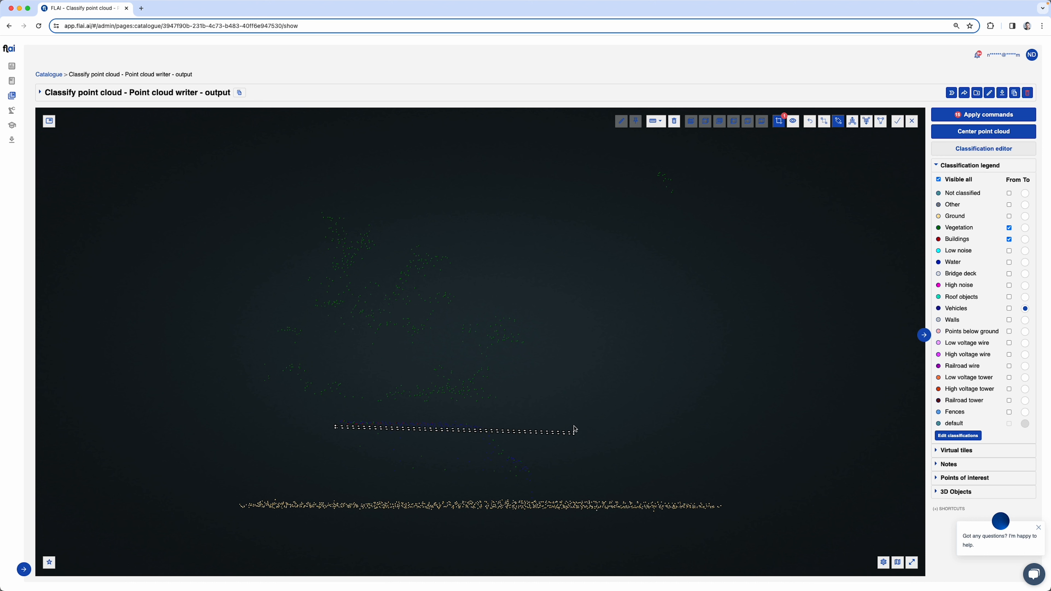
pyautogui.click(501, 456)
pyautogui.click(496, 453)
pyautogui.click(546, 475)
pyautogui.press('Escape')
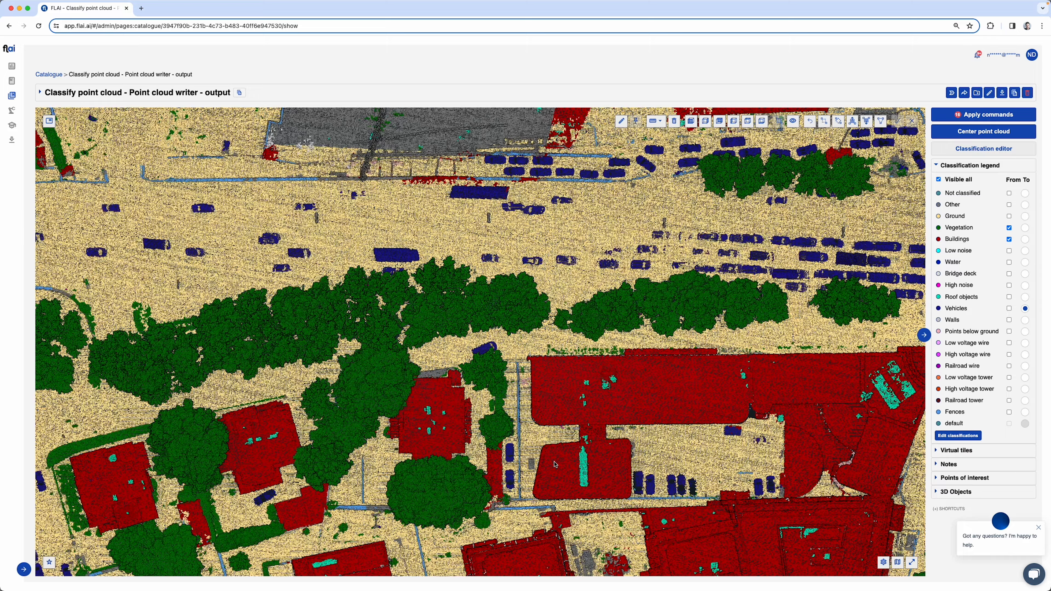
# Select a narrow strip over the single parked vehicle in the building's courtyard and clip the point cloud to it
pyautogui.scroll(-1, 720, 440)
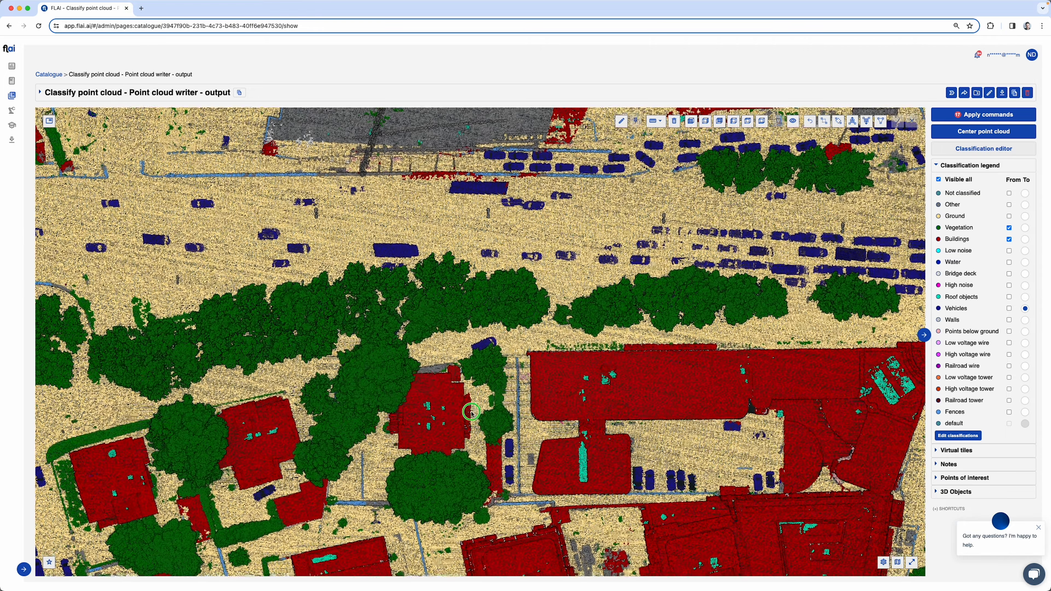
pyautogui.moveTo(720, 440); pyautogui.dragTo(538, 358)
pyautogui.press('s')
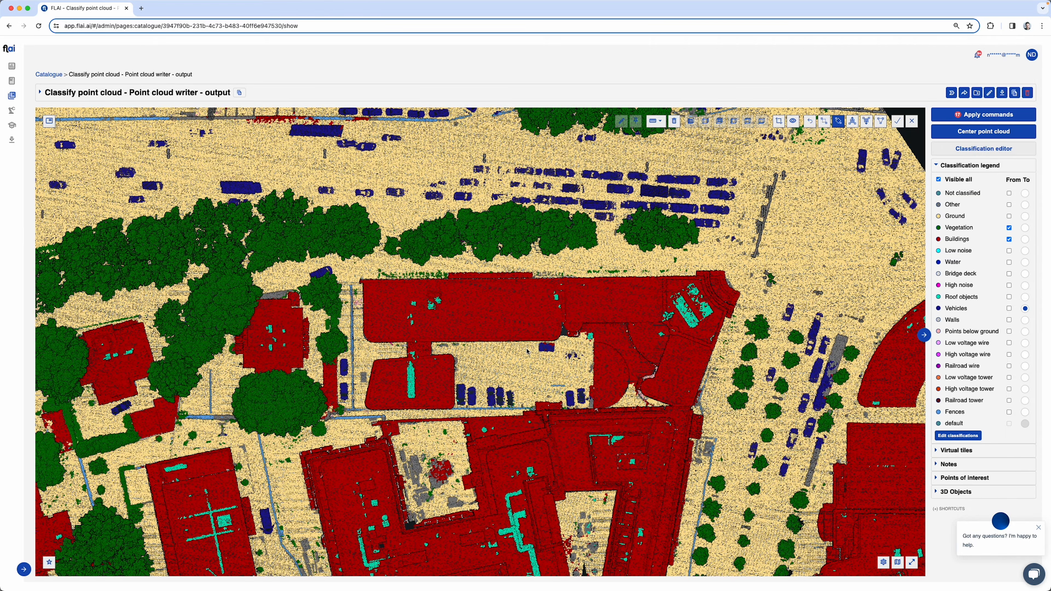
pyautogui.click(526, 349)
pyautogui.click(582, 349)
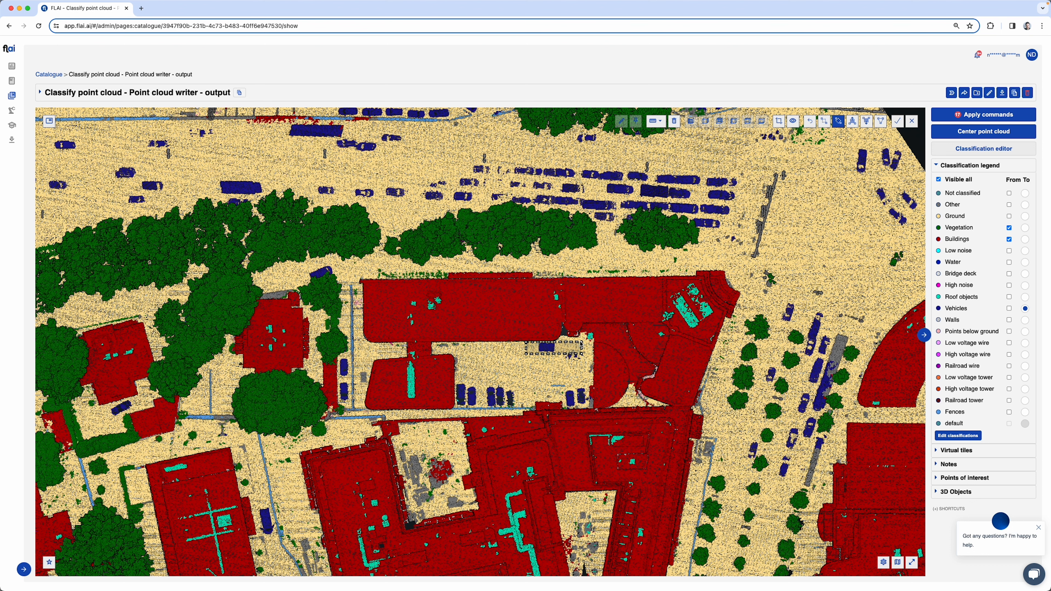
pyautogui.click(582, 344)
# Reclassify the courtyard vehicle's Vegetation and Buildings points in the section to Vehicles and return to the full point cloud
pyautogui.click(294, 314)
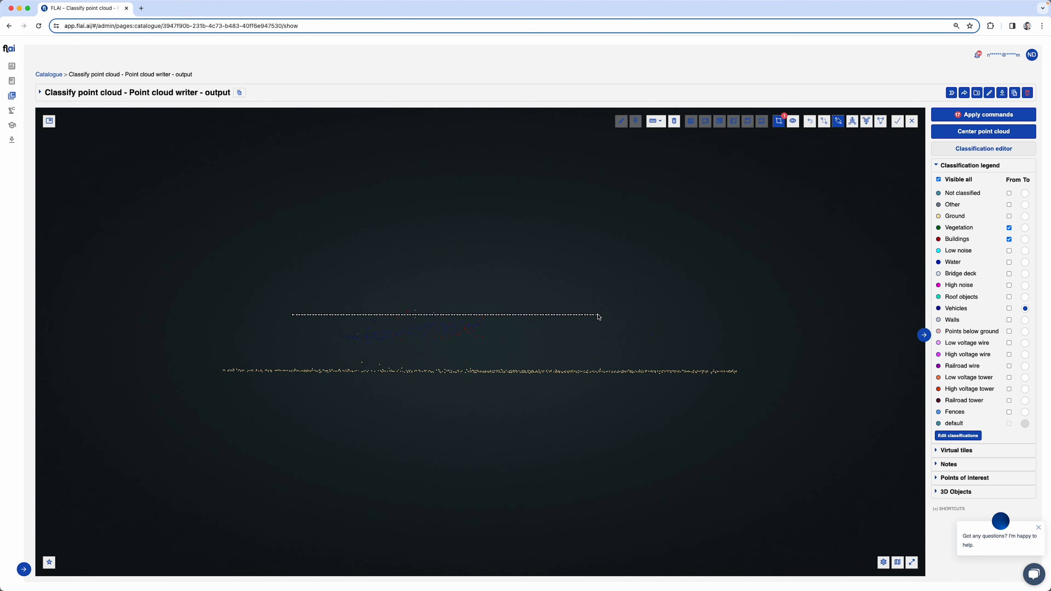
pyautogui.click(599, 315)
pyautogui.press('Escape')
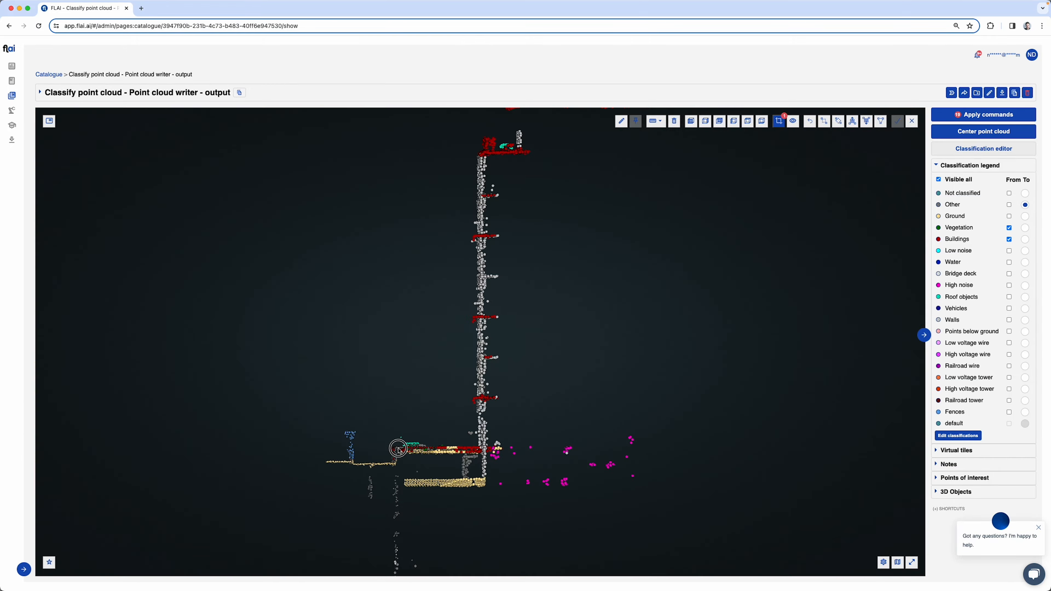
# Reclassify the Vegetation and Buildings points along the low platform at the tall wall's base to Other in the clipped section
pyautogui.moveTo(398, 450)
pyautogui.mouseDown()
pyautogui.moveTo(478, 449)
pyautogui.moveTo(396, 448)
pyautogui.mouseUp()
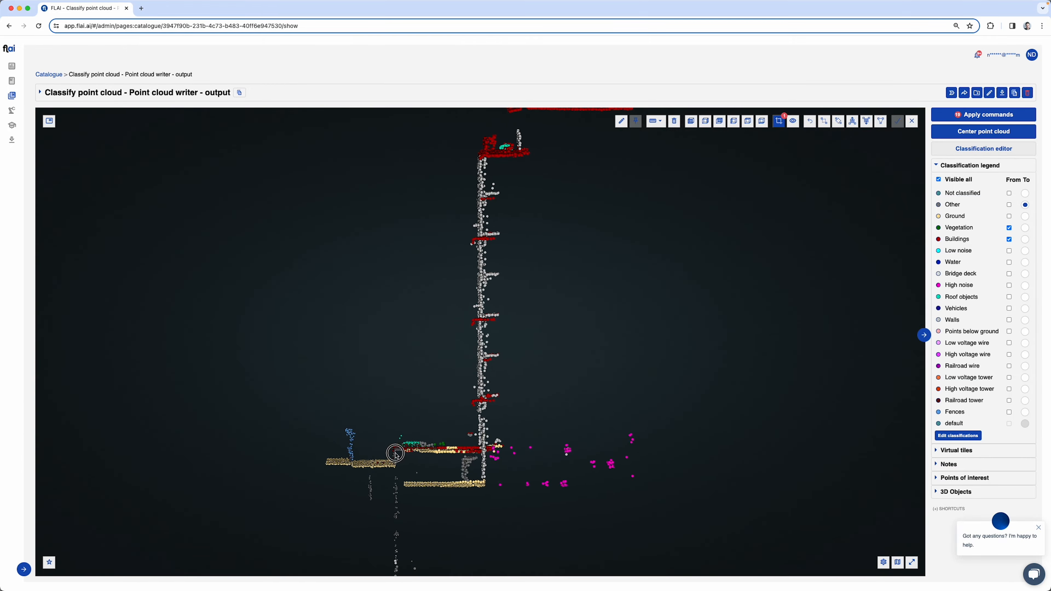
pyautogui.press('2')
pyautogui.click(393, 446)
pyautogui.click(502, 446)
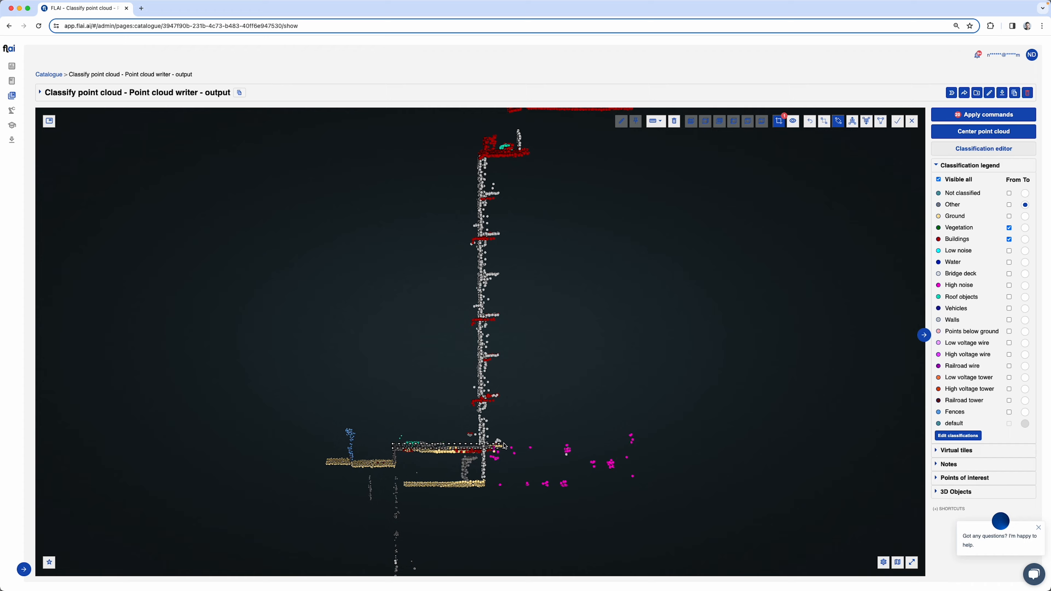
pyautogui.click(378, 437)
pyautogui.moveTo(379, 436); pyautogui.dragTo(941, 244)
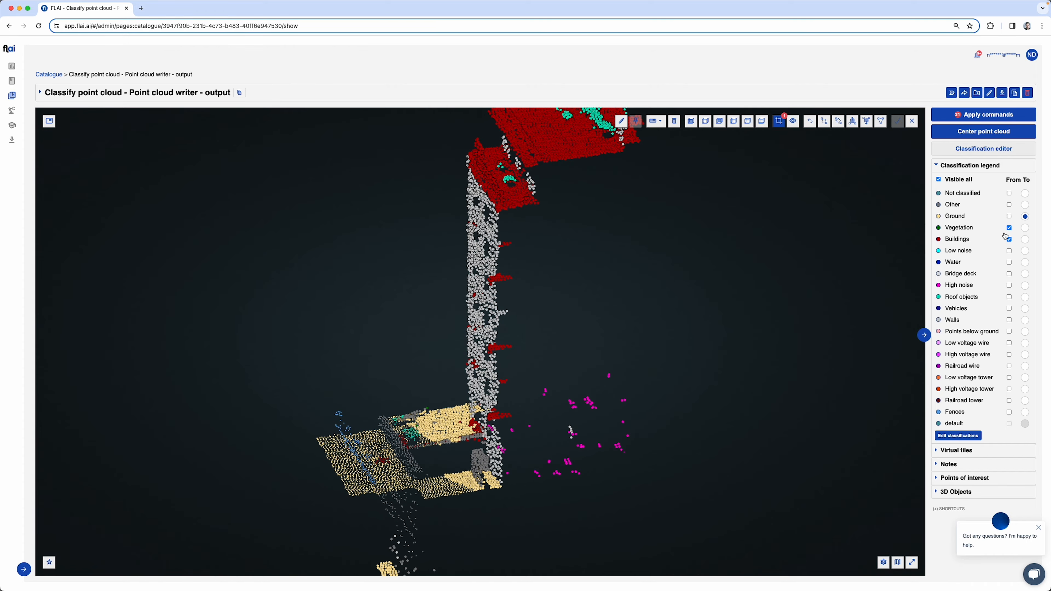
# Reclassify the stray Buildings points on the surfaces at the tall wall's base to Ground and leave the clip
pyautogui.press('2')
pyautogui.click(363, 465)
pyautogui.click(434, 436)
pyautogui.click(379, 438)
pyautogui.moveTo(306, 453); pyautogui.dragTo(429, 440)
pyautogui.press('2')
pyautogui.click(424, 432)
pyautogui.click(536, 439)
pyautogui.click(534, 457)
pyautogui.click(779, 121)
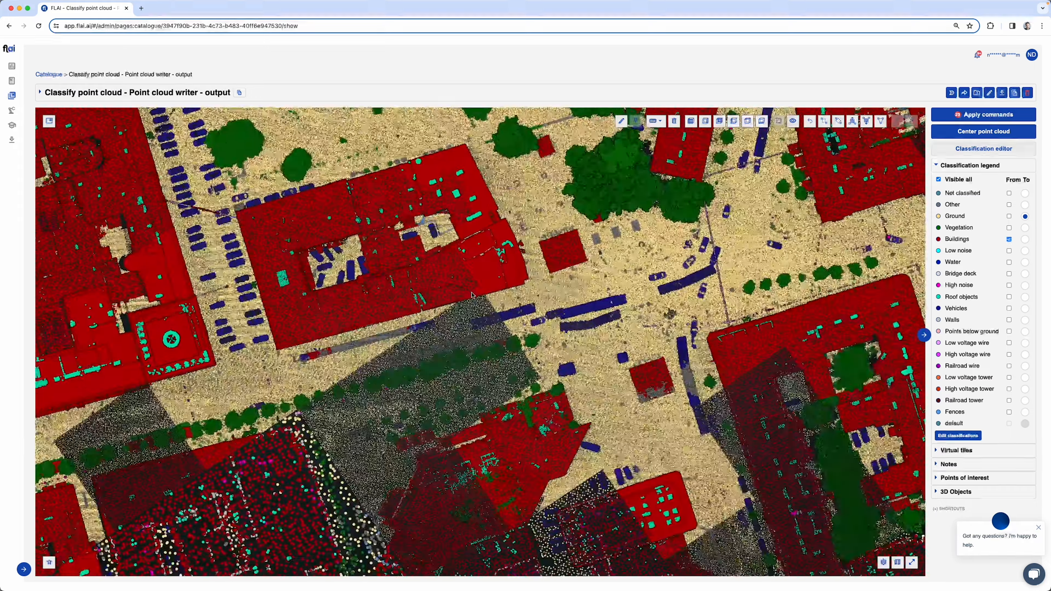
# Select a strip across the small square building near the long vehicles and clip the point cloud to it
pyautogui.scroll(-3, 555, 315)
pyautogui.press('2')
pyautogui.click(545, 270)
pyautogui.click(566, 326)
# Reclassify the square building's Other roof points to Buildings and return to the full point cloud
pyautogui.click(1009, 205)
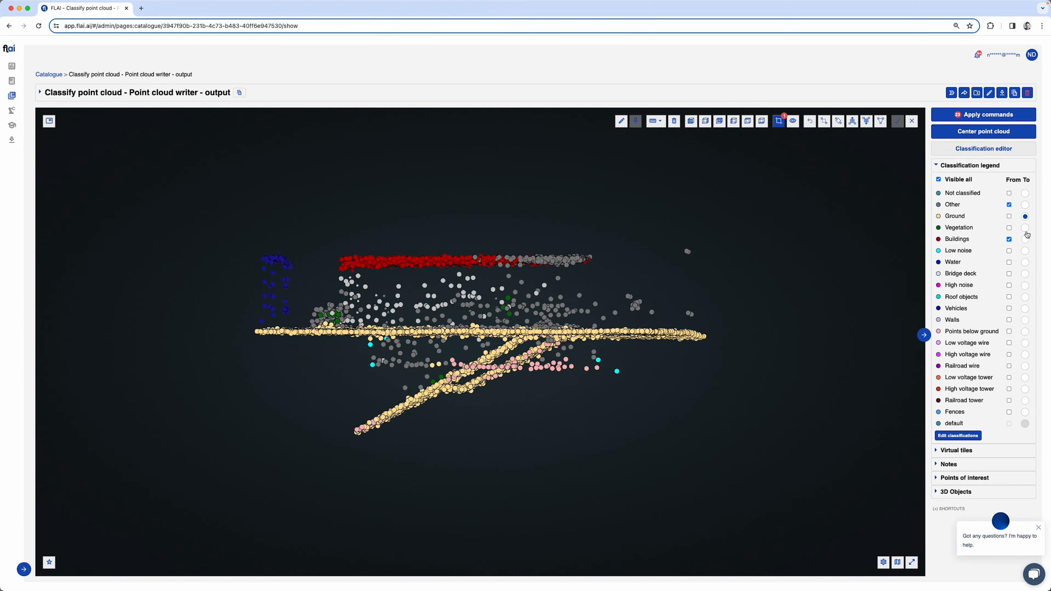
pyautogui.click(1025, 239)
pyautogui.click(838, 121)
pyautogui.click(897, 121)
pyautogui.click(778, 121)
# Clip the point cloud to the long vehicle beside the large courtyard building and reclassify its Other points to Vehicles
pyautogui.click(838, 121)
pyautogui.click(585, 247)
pyautogui.click(615, 363)
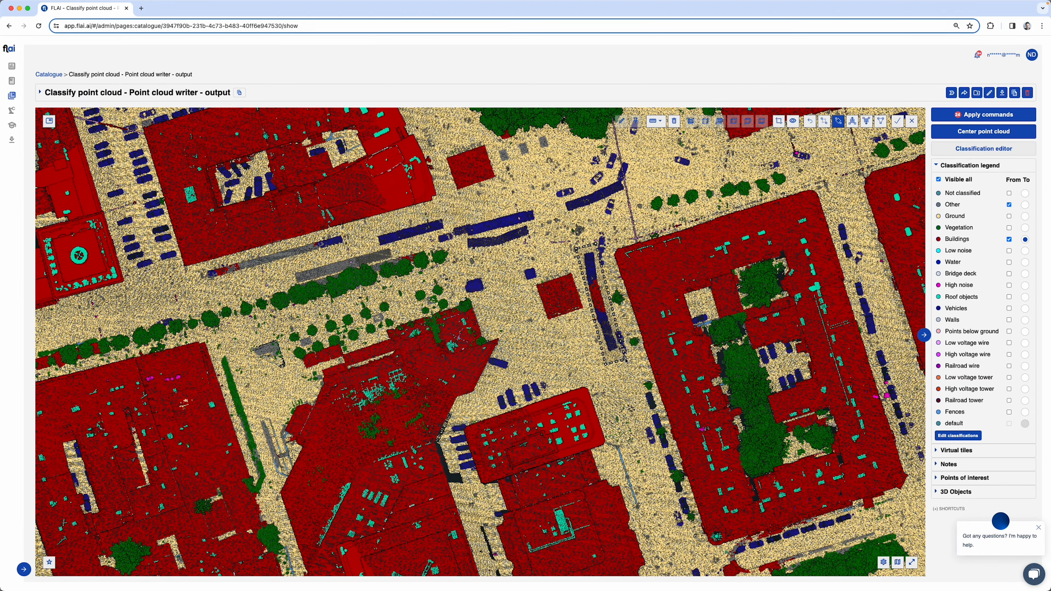
pyautogui.click(625, 357)
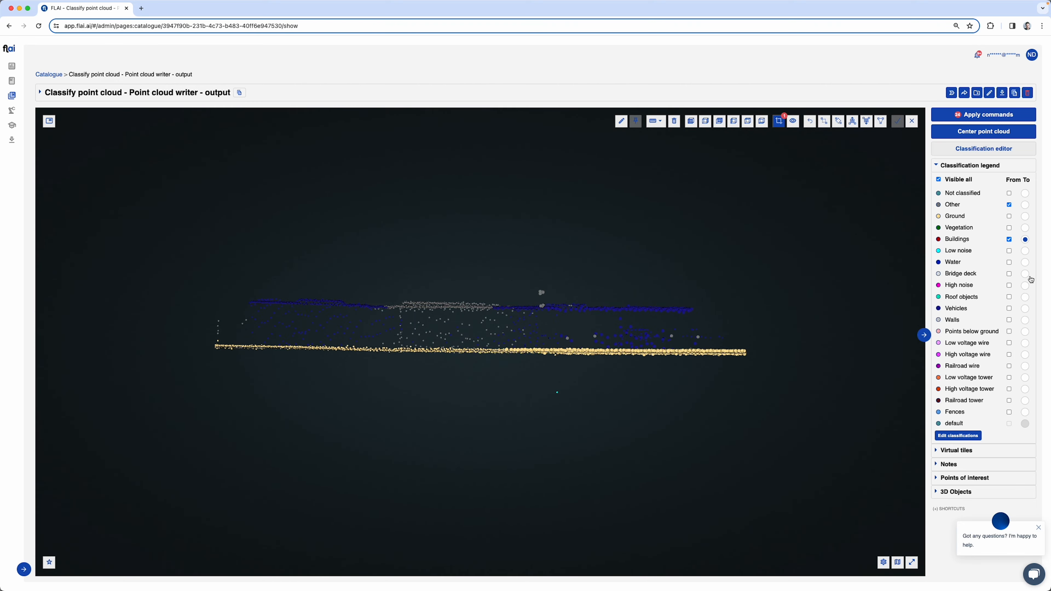
pyautogui.click(1025, 308)
pyautogui.scroll(3, 543, 363)
# Select a narrower strip on the long vehicle beside the large building and clip the point cloud to it
pyautogui.click(838, 121)
pyautogui.click(540, 327)
pyautogui.click(518, 397)
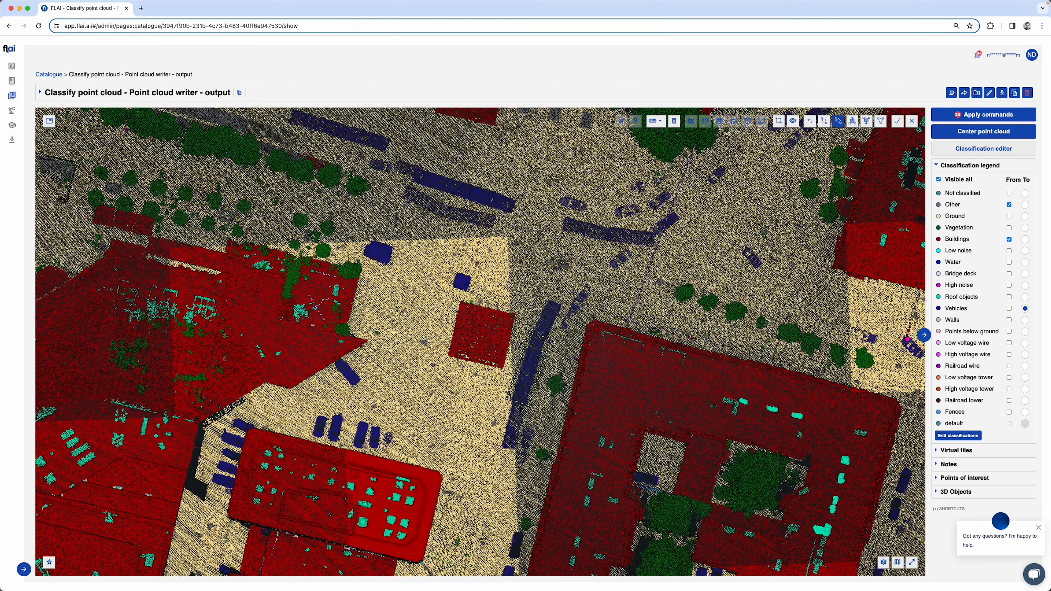
pyautogui.click(534, 399)
# Reclassify the Other and Buildings points across the long vehicle's section to Vehicles and leave the clip
pyautogui.click(838, 121)
pyautogui.click(233, 303)
pyautogui.click(738, 304)
pyautogui.click(289, 361)
pyautogui.click(732, 353)
pyautogui.click(732, 318)
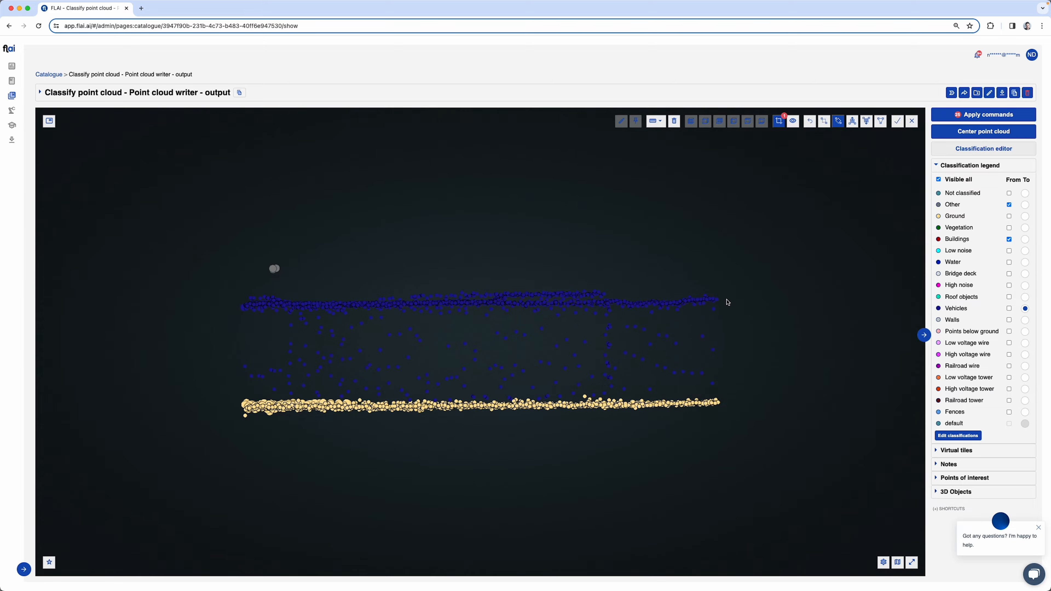
pyautogui.click(778, 121)
# Select a narrow strip along the underground ramp entrance and clip the point cloud to it
pyautogui.scroll(4, 298, 358)
pyautogui.click(838, 121)
pyautogui.click(413, 323)
pyautogui.click(616, 359)
pyautogui.click(614, 373)
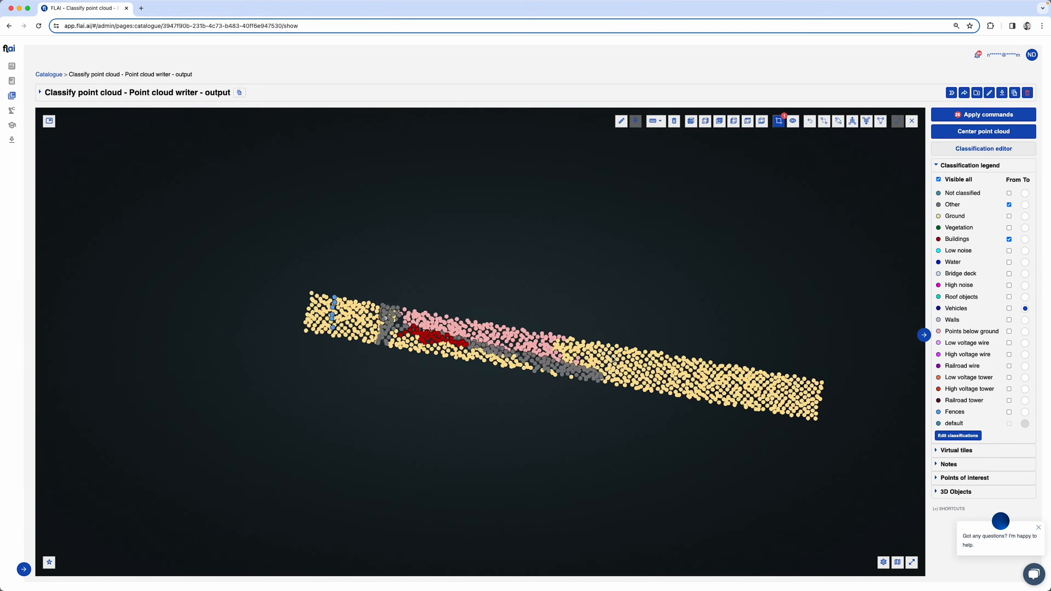
# Reclassify the Buildings points on the ramp entrance's upper layer to Other
pyautogui.click(1025, 205)
pyautogui.click(837, 121)
pyautogui.click(307, 329)
pyautogui.click(419, 329)
pyautogui.click(418, 311)
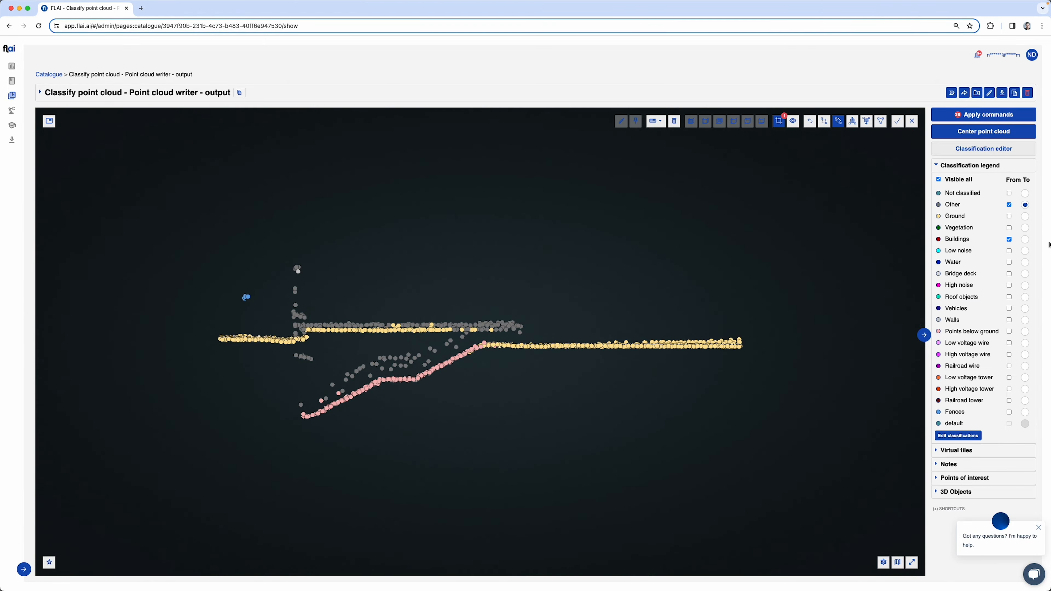
# Add Ground to the source classes and reclassify points along the rest of the ramp's upper layer to Other
pyautogui.click(1009, 216)
pyautogui.click(369, 324)
pyautogui.click(533, 323)
pyautogui.click(533, 313)
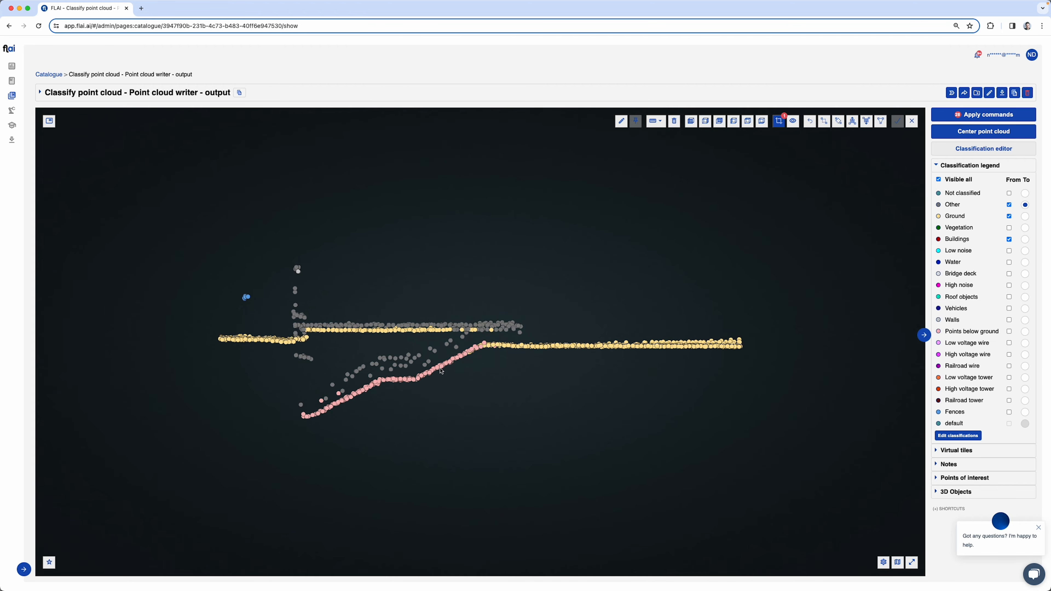
# Add Points below ground to the source classes, reclassify the stray points above the lower ramp to Other and leave the clip
pyautogui.click(1009, 332)
pyautogui.click(838, 121)
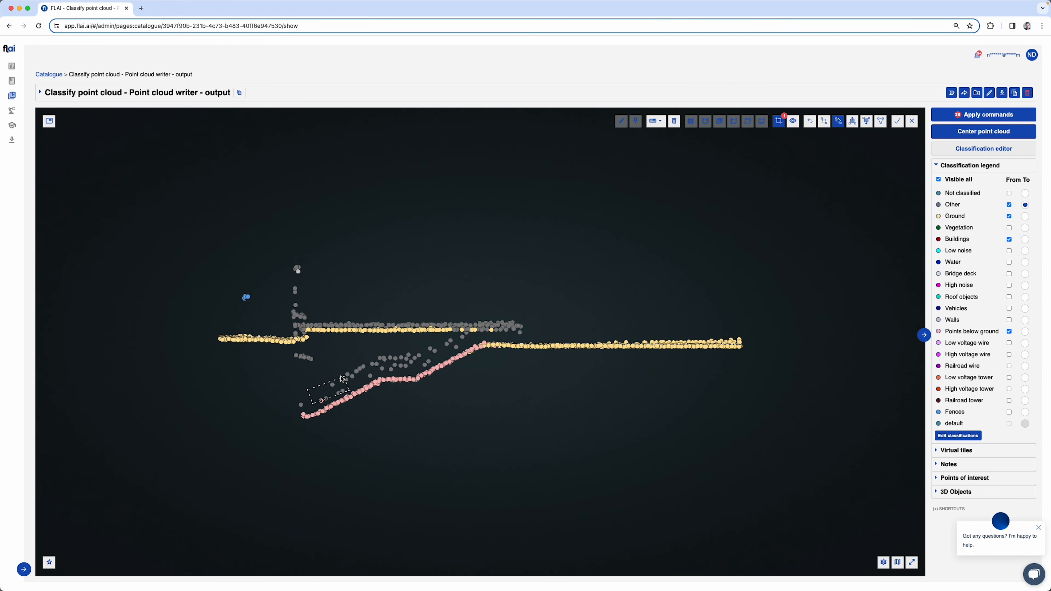
pyautogui.moveTo(416, 475)
pyautogui.mouseDown(button='right')
pyautogui.moveTo(530, 404)
pyautogui.moveTo(548, 422)
pyautogui.mouseUp(button='right')
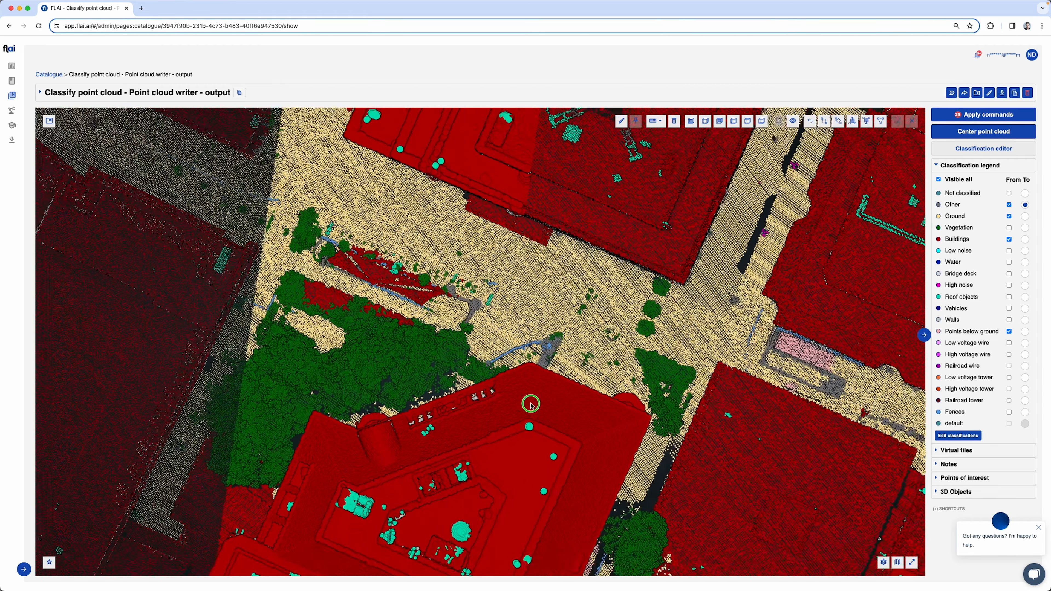
pyautogui.click(779, 121)
# Clip the point cloud to the area with the tall tree, fences and Buildings patches on both sides of the sunken passage
pyautogui.click(301, 204)
pyautogui.click(480, 277)
pyautogui.click(381, 389)
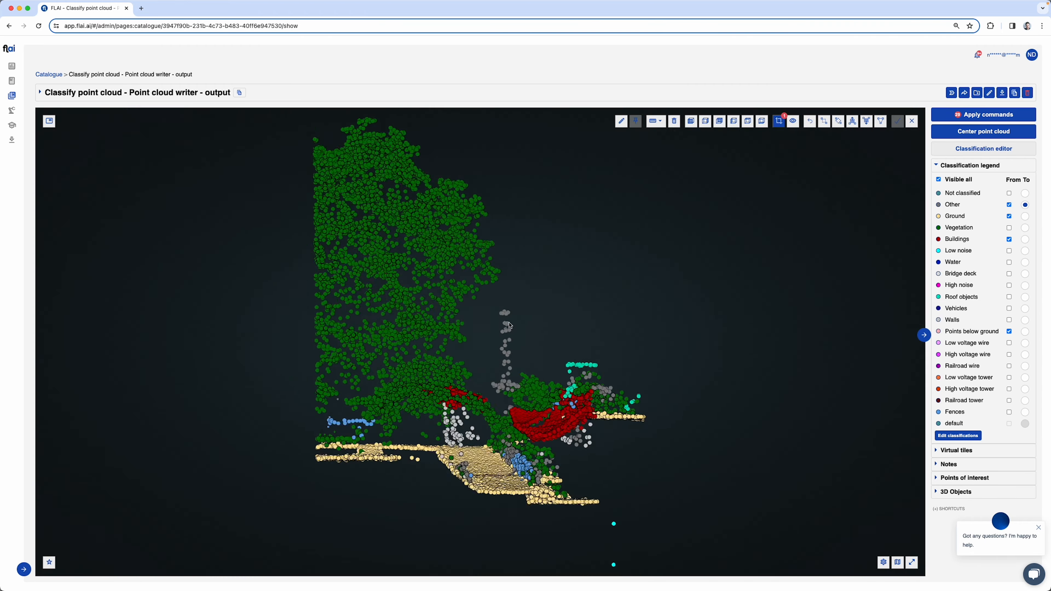
pyautogui.moveTo(574, 331)
pyautogui.mouseDown()
pyautogui.moveTo(579, 430)
pyautogui.moveTo(464, 432)
pyautogui.mouseUp()
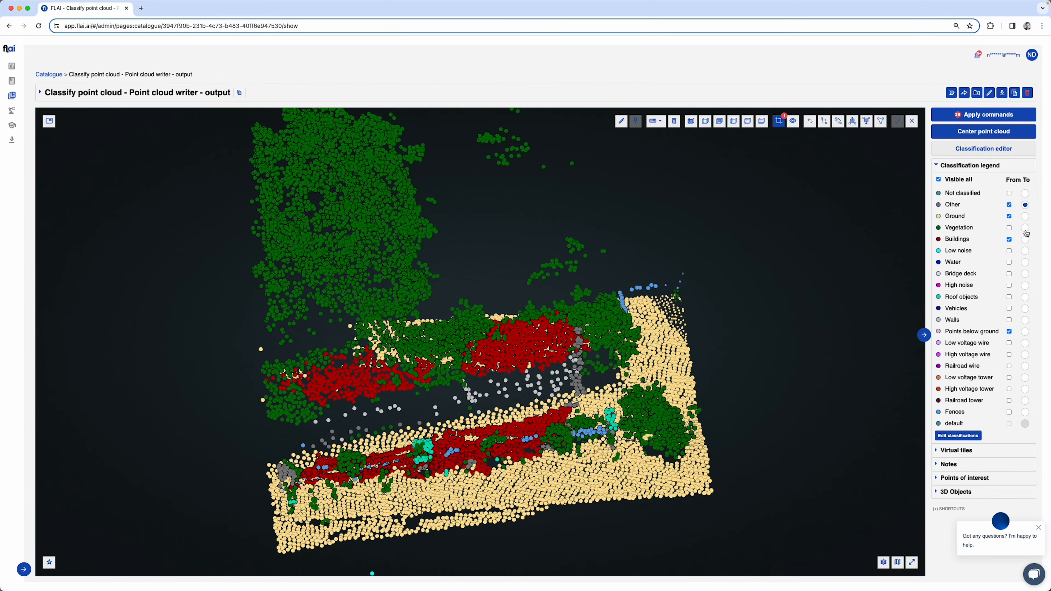
# Try to reclassify the Buildings patches beneath the tree to Vegetation, undo it, and exclude Ground from the source classes
pyautogui.click(1025, 229)
pyautogui.click(838, 121)
pyautogui.click(217, 401)
pyautogui.click(667, 330)
pyautogui.click(638, 286)
pyautogui.press('Return')
pyautogui.moveTo(560, 322); pyautogui.dragTo(507, 273)
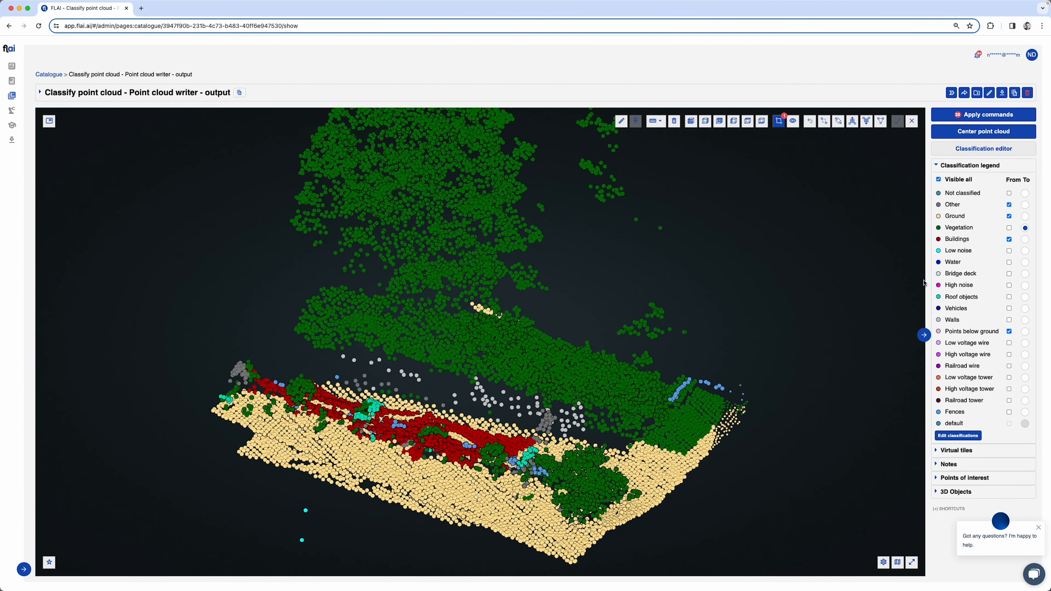
pyautogui.click(1010, 216)
pyautogui.click(809, 121)
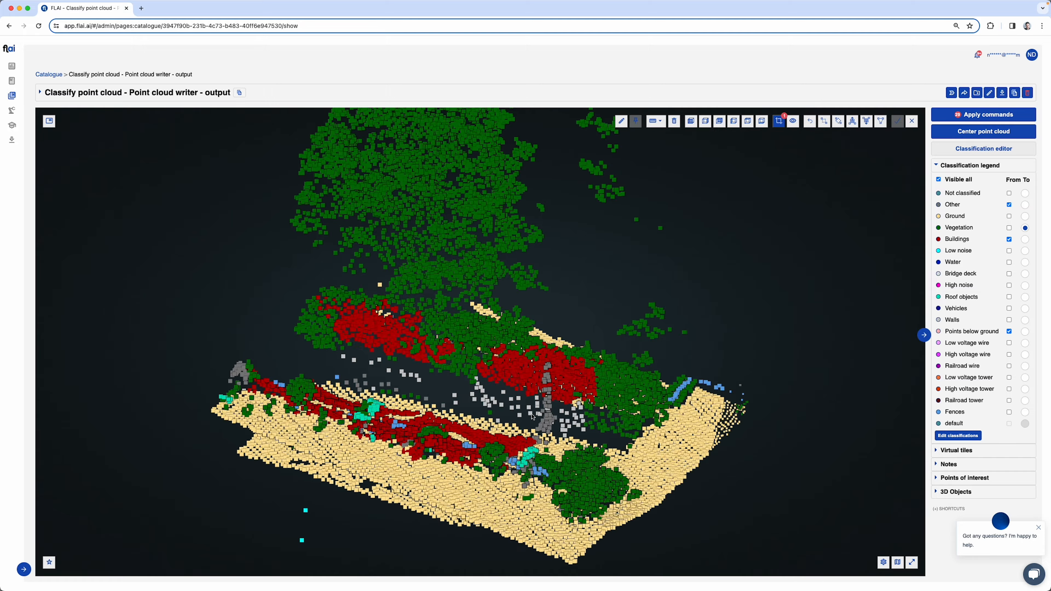
# Set the point shape to circle in the display settings
pyautogui.click(884, 563)
pyautogui.click(861, 450)
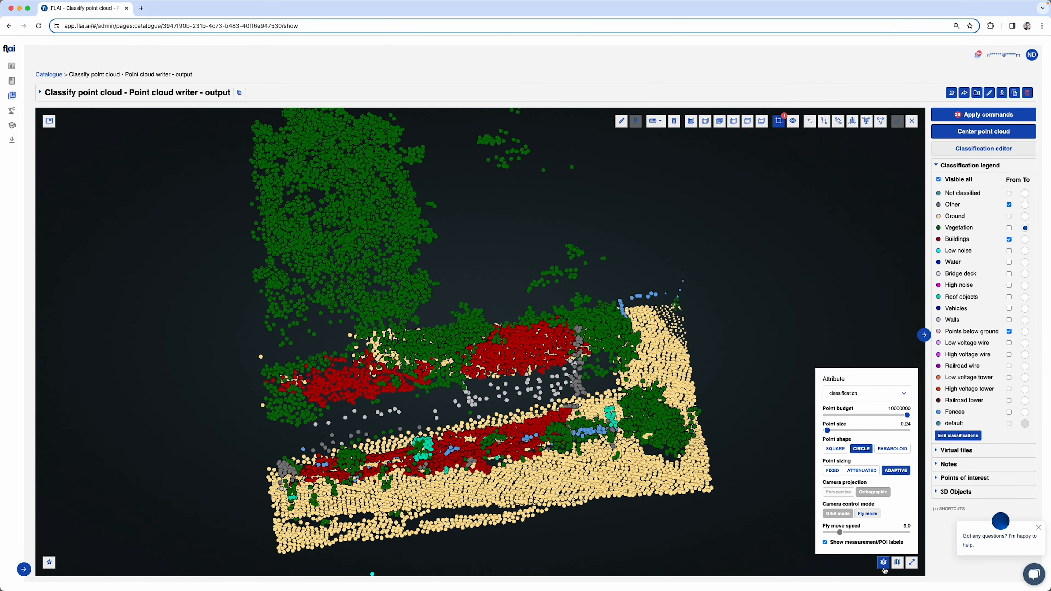
pyautogui.click(883, 562)
# Reclassify the Buildings patches beneath the tree to Vegetation and the Buildings points on the passage's opposite side to Other
pyautogui.click(838, 121)
pyautogui.click(211, 380)
pyautogui.click(595, 318)
pyautogui.press('Return')
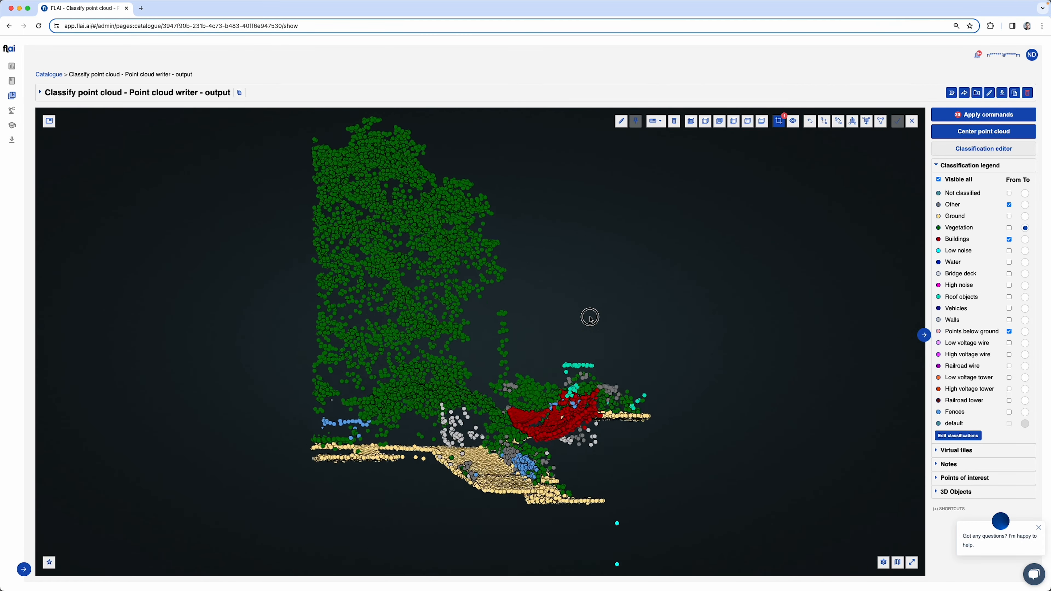
pyautogui.click(1025, 205)
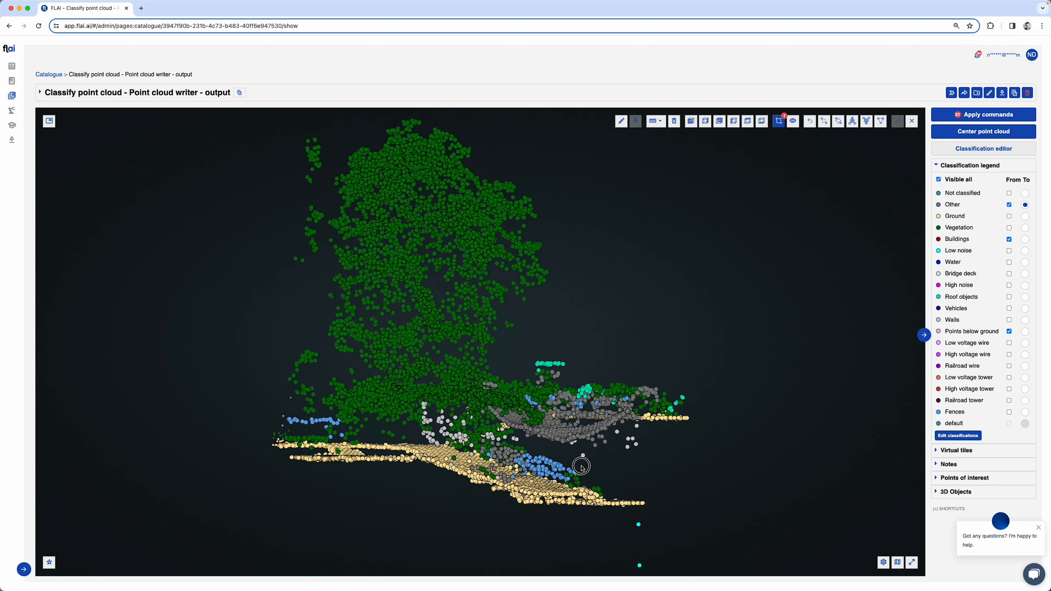
# Set the target class to Fences and select a narrow strip along the fence line beside the sunken passage
pyautogui.click(1025, 412)
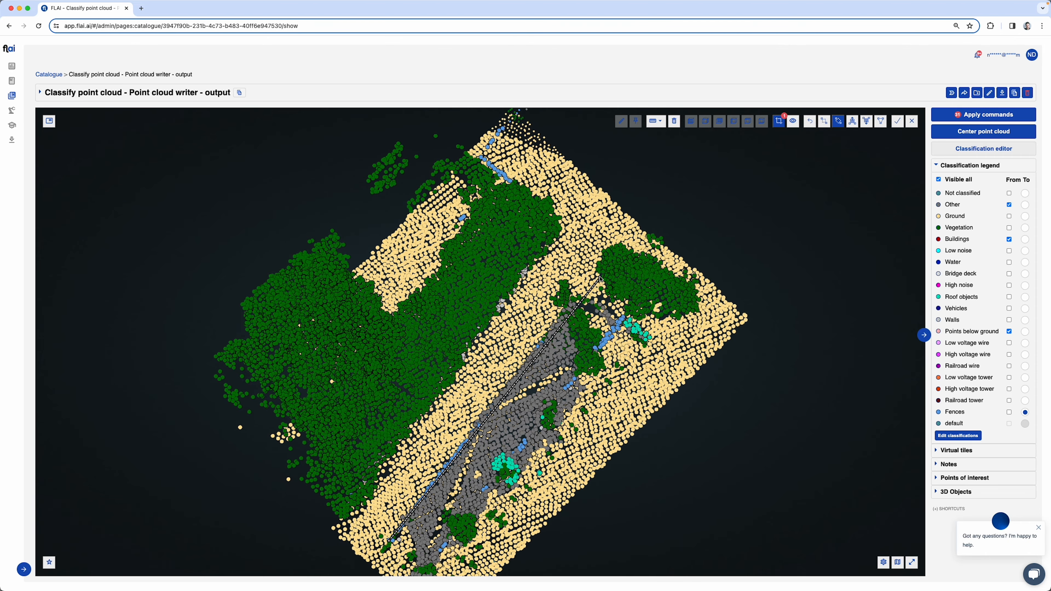
pyautogui.moveTo(428, 493); pyautogui.dragTo(603, 279)
pyautogui.press('Return')
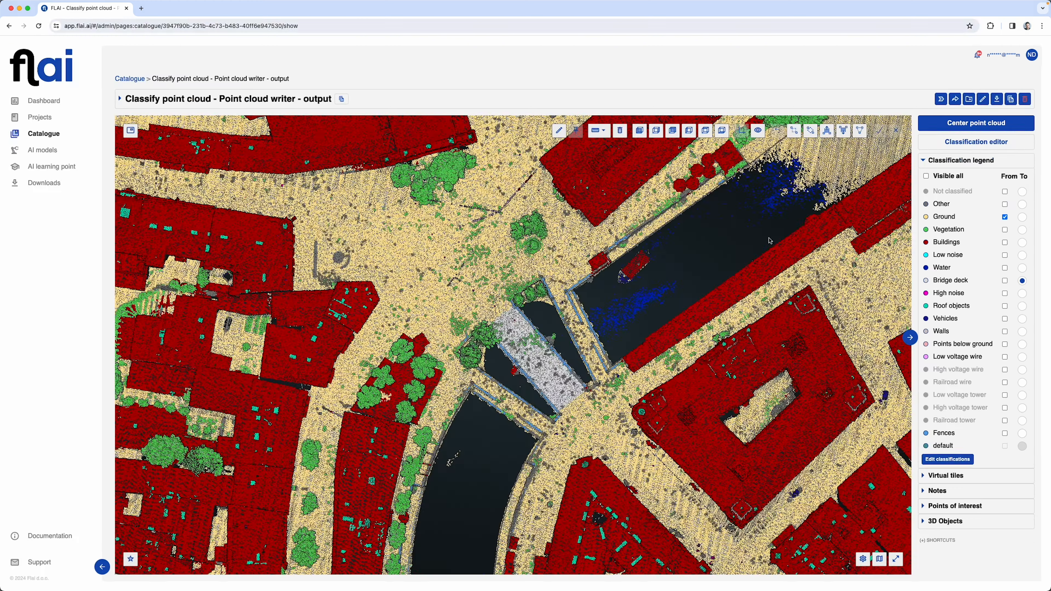
# Set Buildings as the target class, clip a section through the long building, and narrow the clip to its upper roof
pyautogui.click(1022, 242)
pyautogui.moveTo(709, 331); pyautogui.dragTo(780, 404)
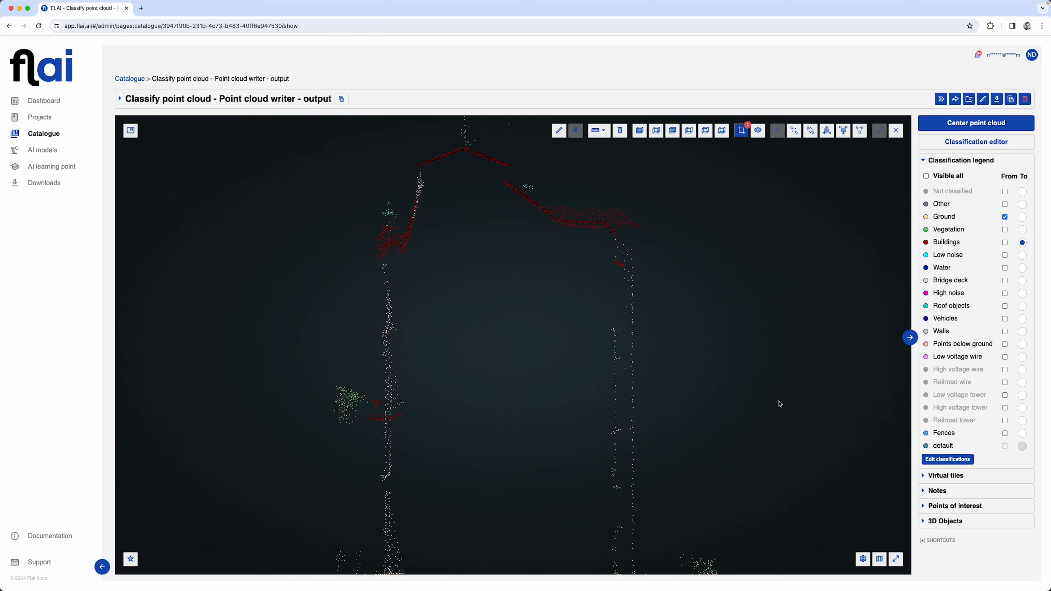
pyautogui.moveTo(360, 170); pyautogui.dragTo(558, 169)
pyautogui.click(555, 143)
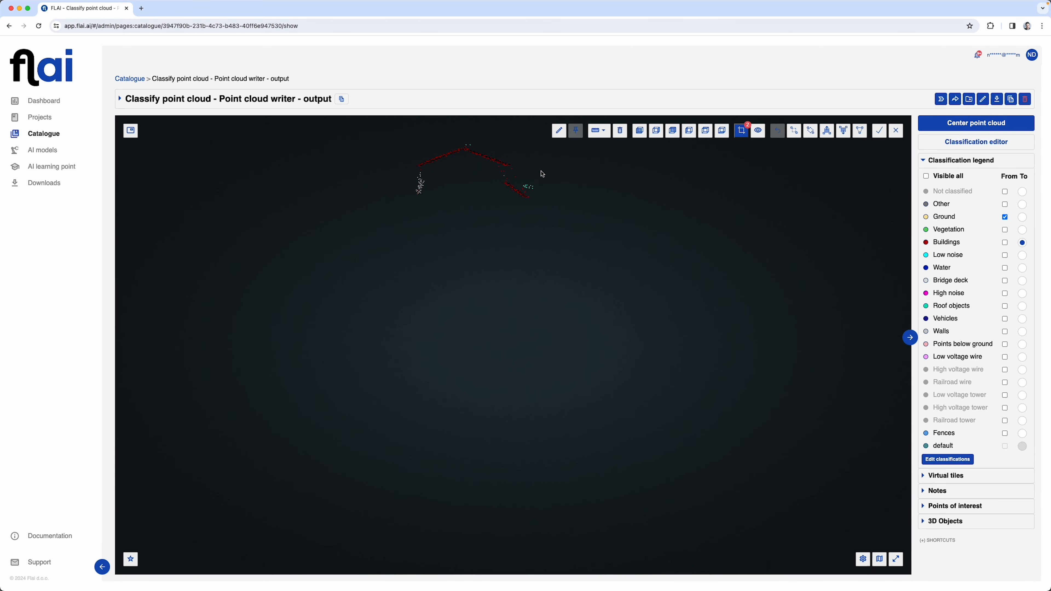
# Clip a long cross-section through the houses and wooded hillside, and advance the section forward through the cloud
pyautogui.scroll(5, 500, 298)
pyautogui.moveTo(299, 429); pyautogui.dragTo(411, 452)
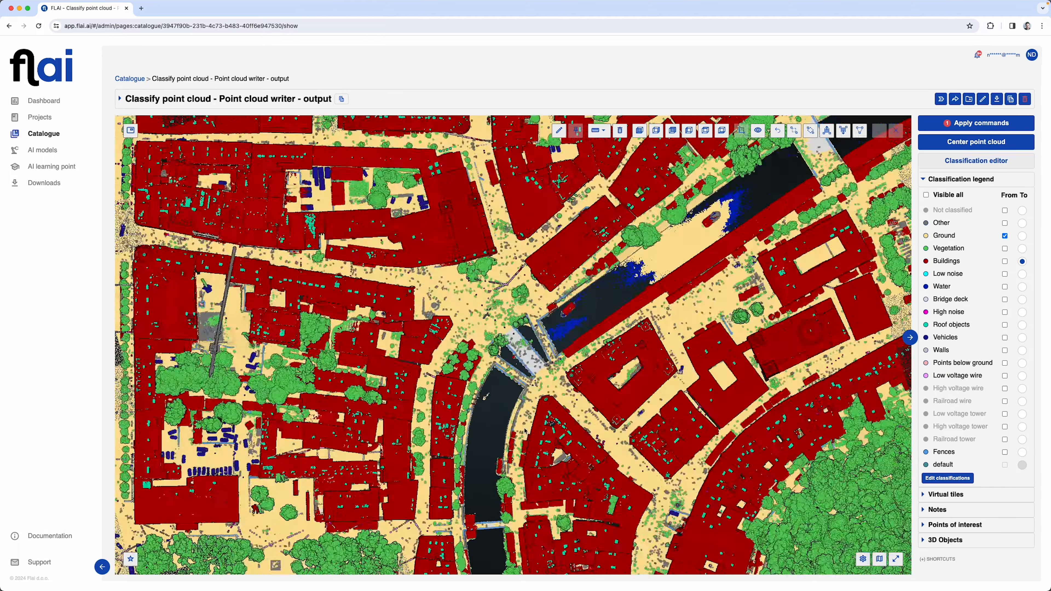
pyautogui.scroll(-5, 513, 347)
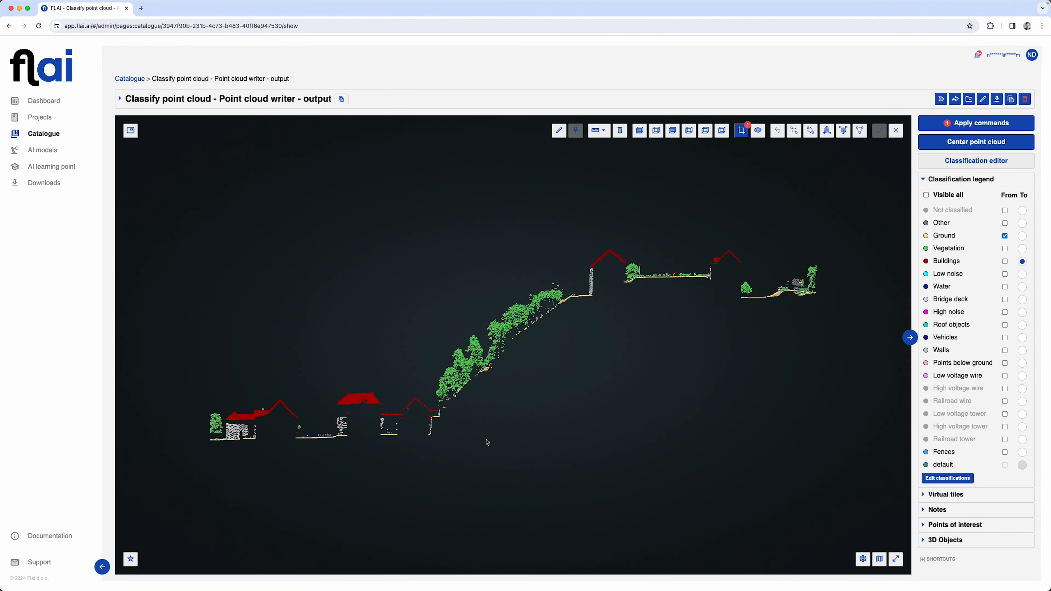
pyautogui.press('Up')
pyautogui.press('Up')
pyautogui.press('Up')
pyautogui.press('Up')
pyautogui.press('Up')
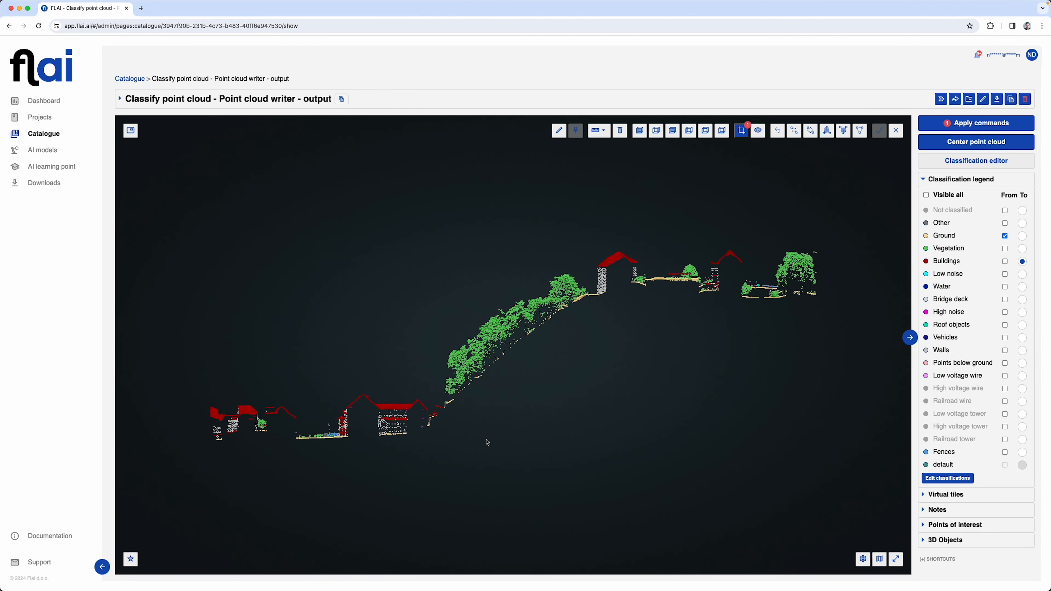
pyautogui.press('Up')
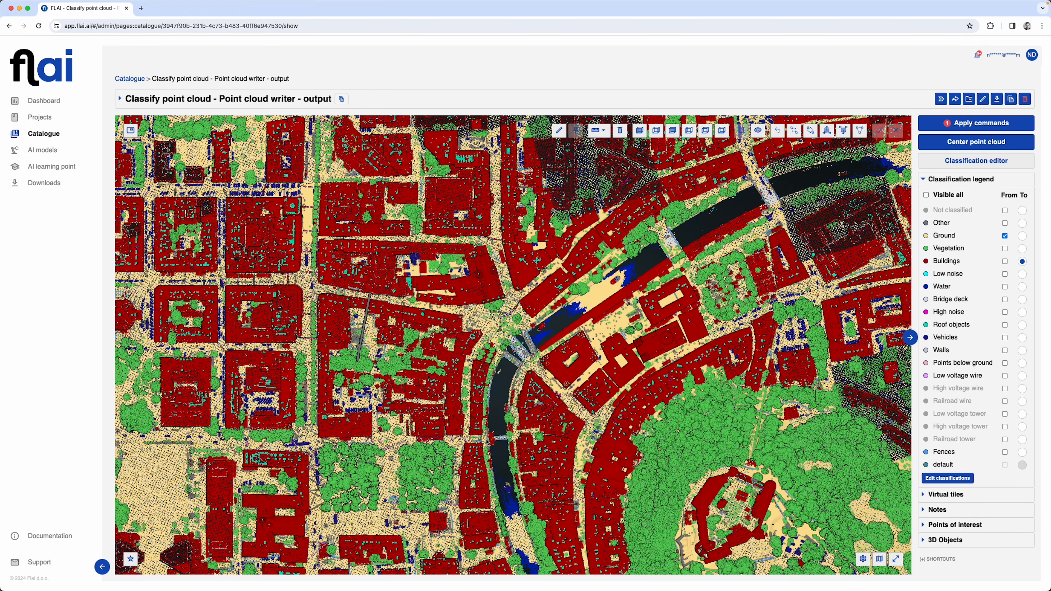
# Clip a section from the roofs into the wooded slope and make a line up selection with Buildings added as source and Vegetation as target
pyautogui.scroll(5, 511, 352)
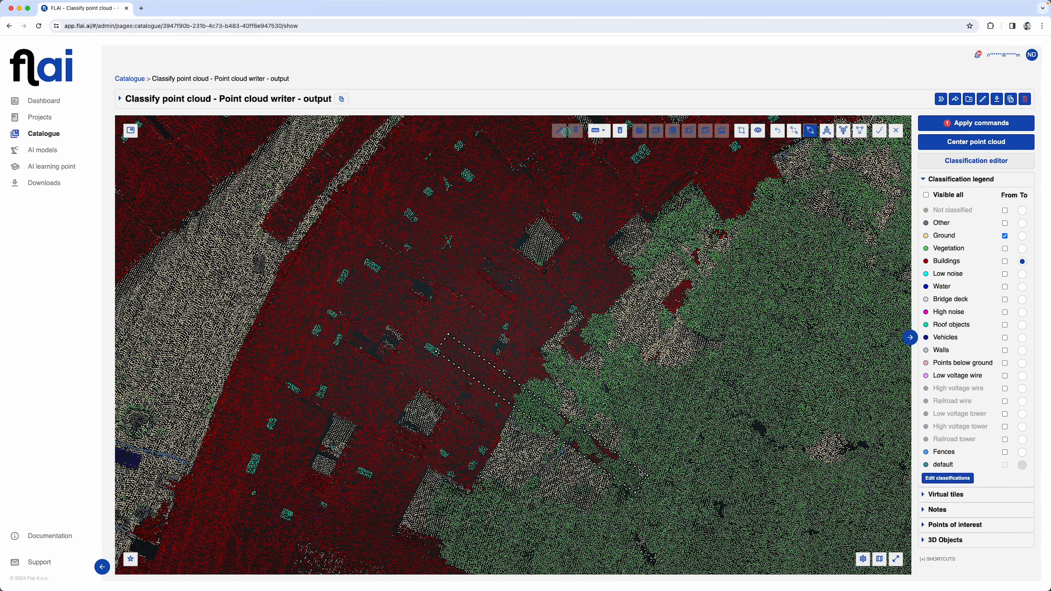
pyautogui.click(619, 476)
pyautogui.click(827, 135)
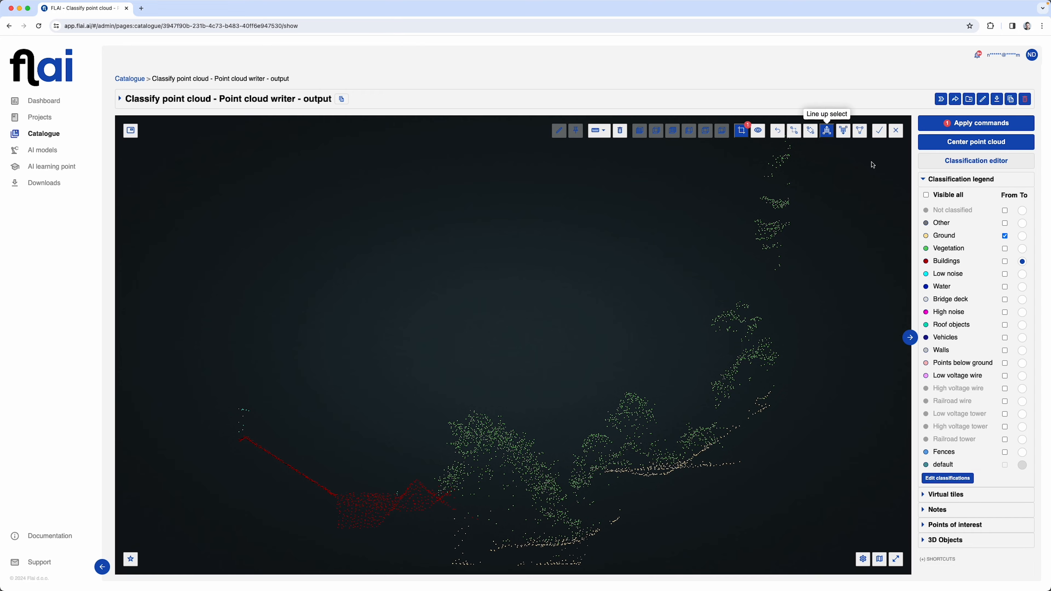
pyautogui.click(1005, 262)
pyautogui.click(1022, 249)
pyautogui.click(422, 481)
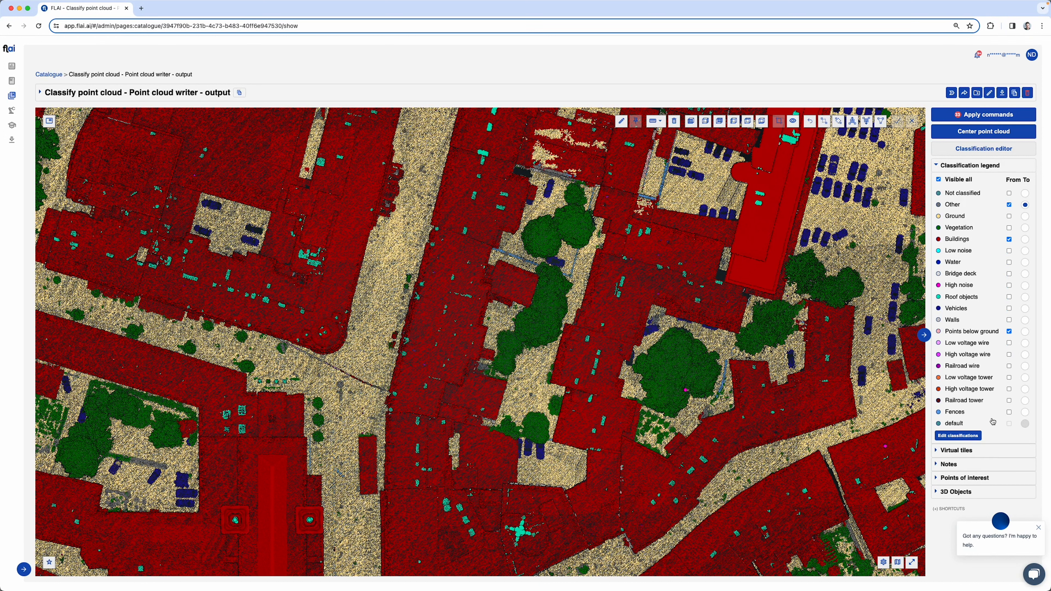
# Dismiss the chat message and apply all pending classification commands to the point cloud
pyautogui.click(1039, 528)
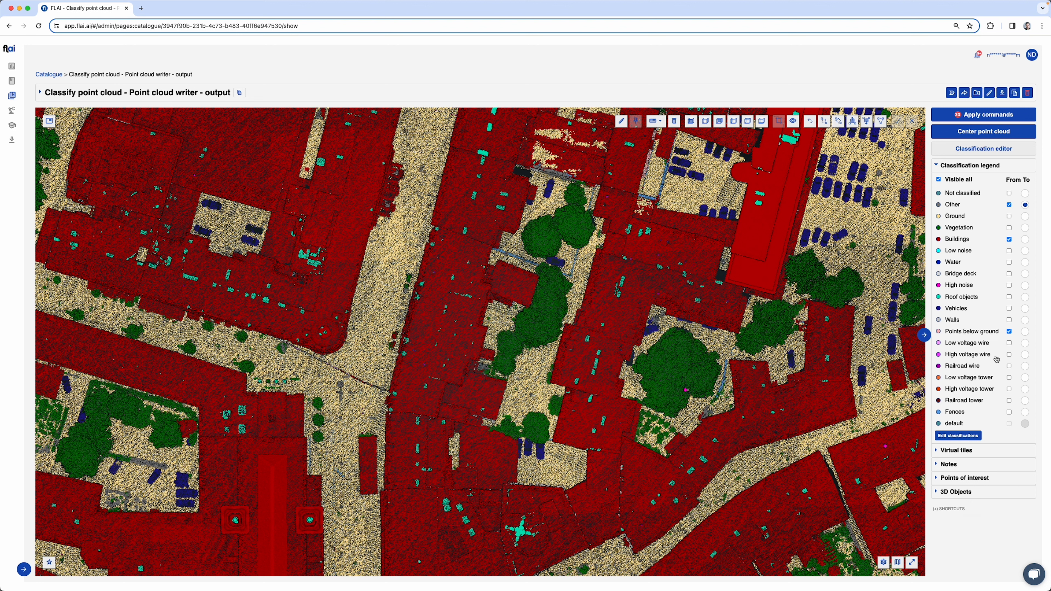
pyautogui.click(953, 118)
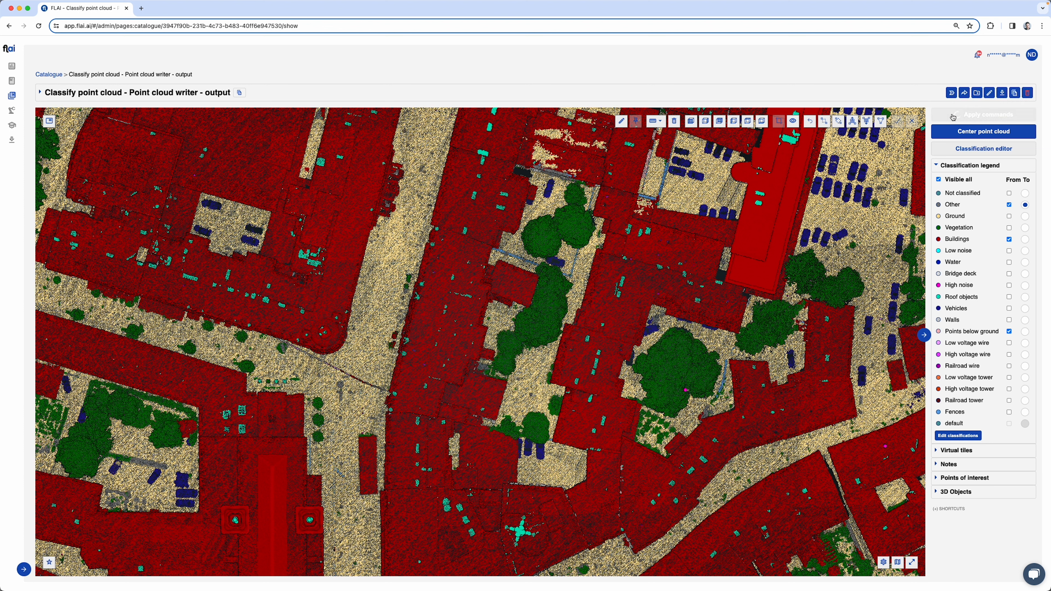